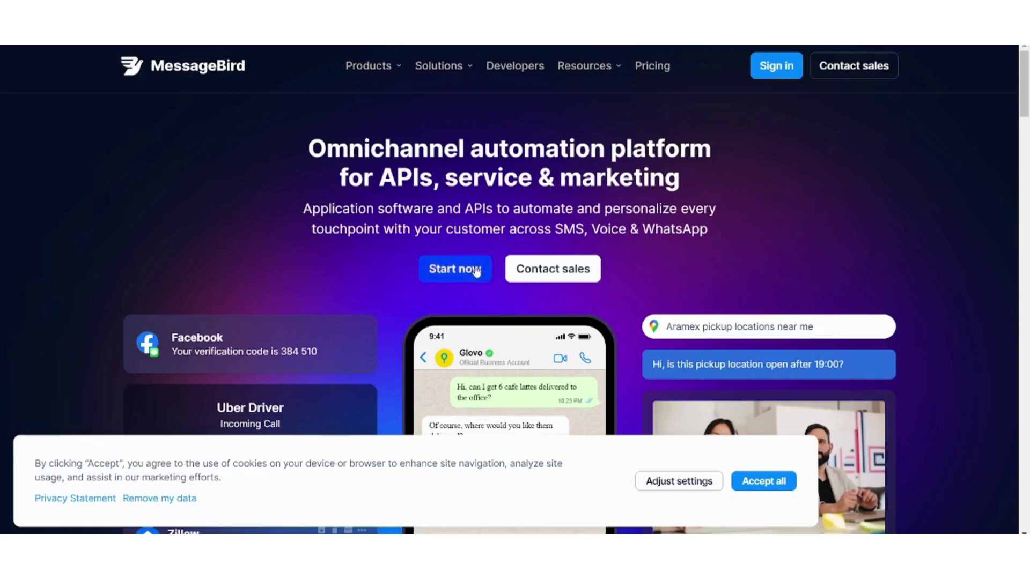
- Use Sign in on the MessageBird homepage to reach the 'Log in to your account' page
{"action": "left_click", "coordinate": [773, 80]}
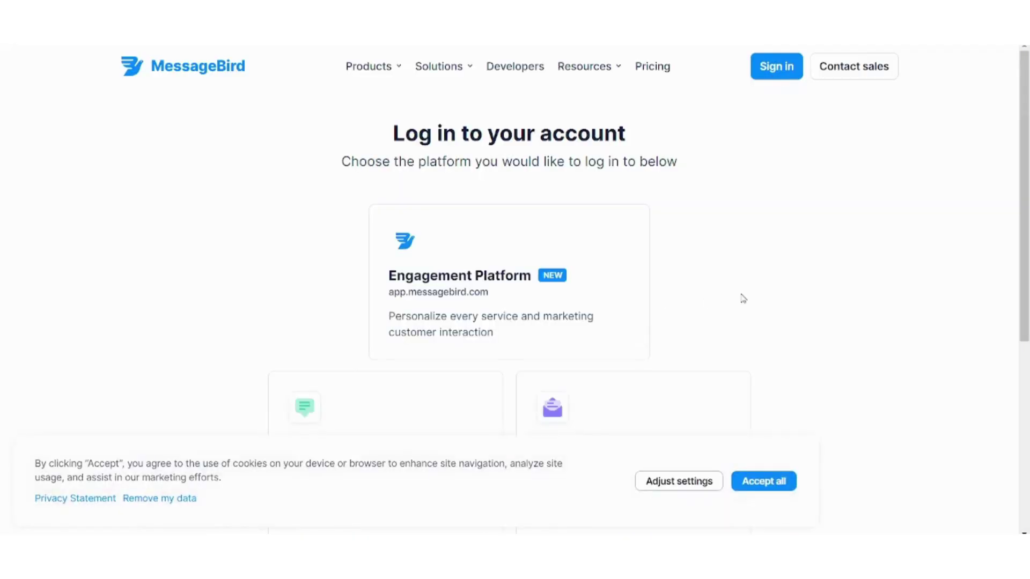
- Scroll the log-in page down to the Engagement Platform sign-in option
{"action": "scroll", "coordinate": [743, 299], "scroll_direction": "down", "scroll_amount": 2}
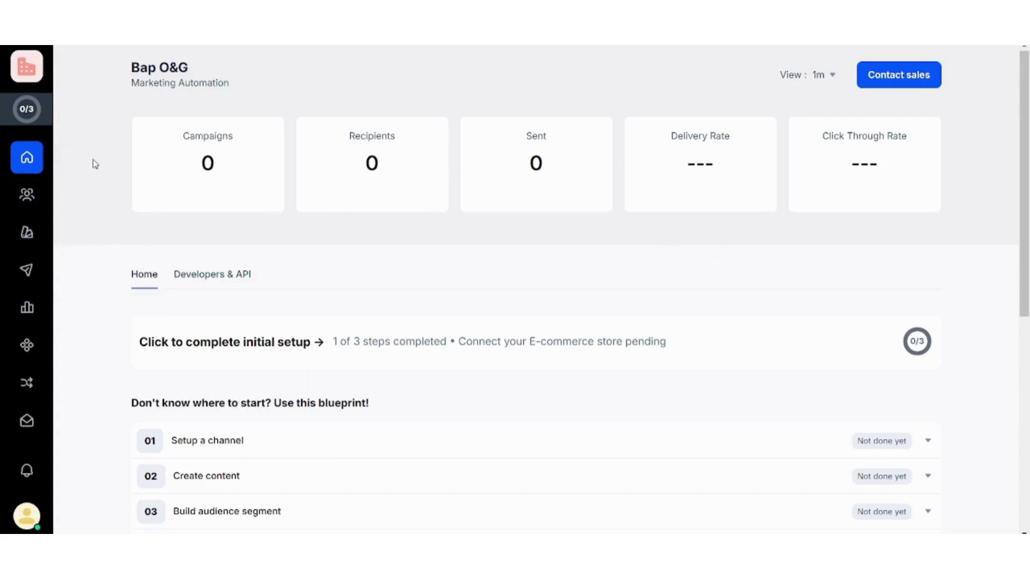
- Scroll the dashboard down to the blueprint steps and the SMS, Email and WhatsApp channel cards
{"action": "scroll", "coordinate": [94, 163], "scroll_direction": "down", "scroll_amount": 4}
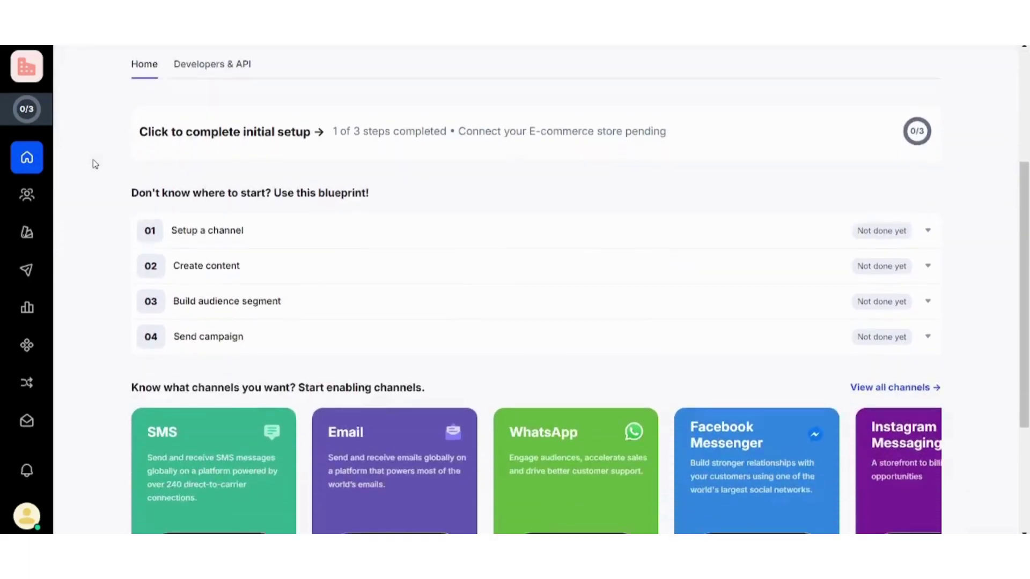
{"action": "scroll", "coordinate": [92, 159], "scroll_direction": "down", "scroll_amount": 4}
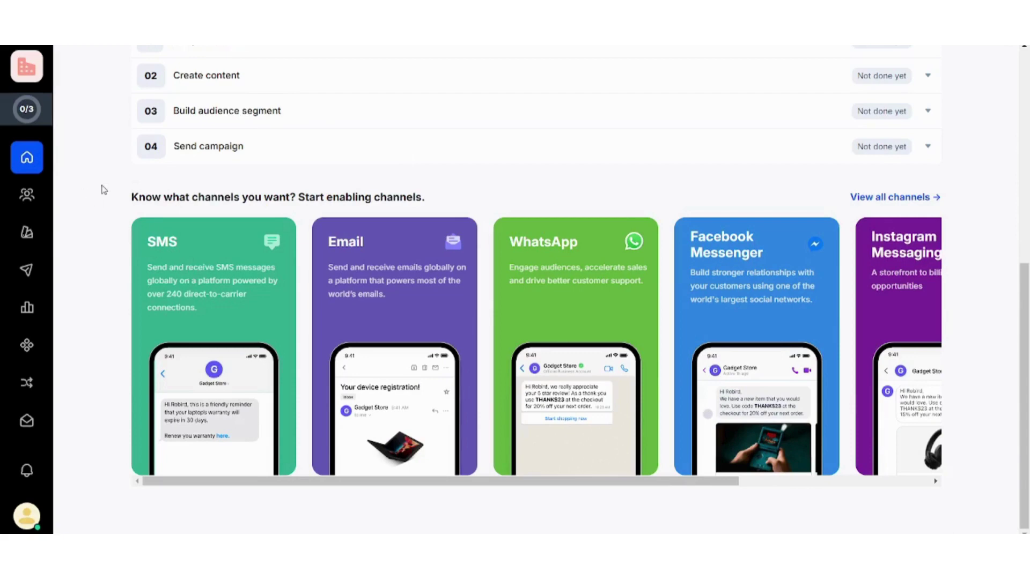
- Open the All Contacts directory, look at Import your contacts, then return
{"action": "left_click", "coordinate": [33, 193]}
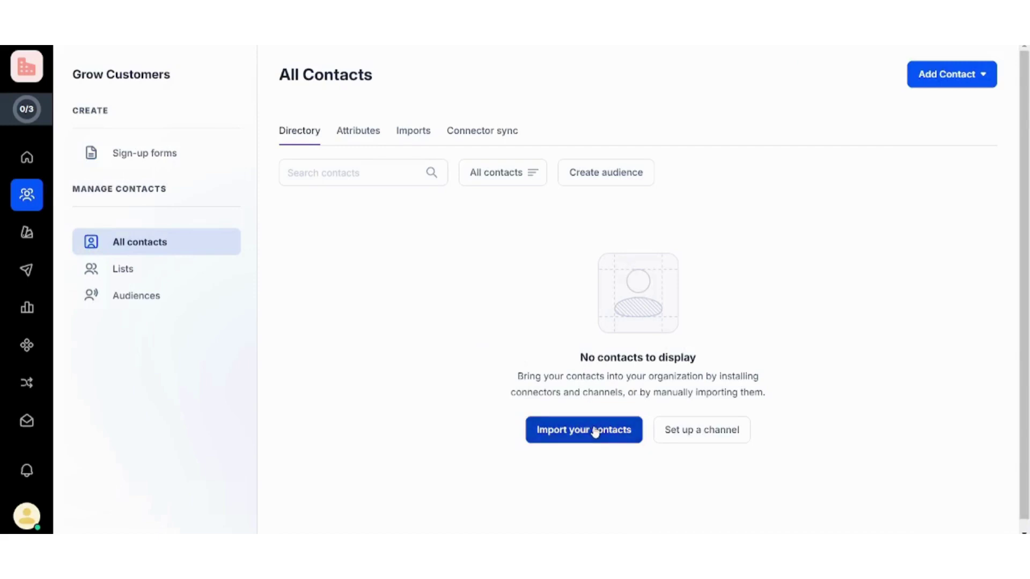
{"action": "left_click", "coordinate": [595, 432]}
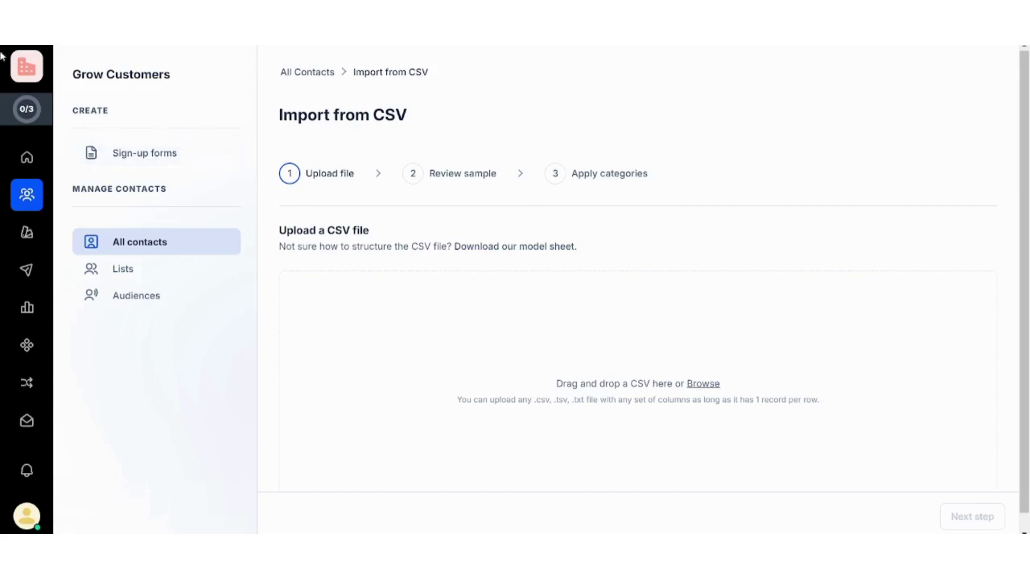
{"action": "key", "text": "alt+Left"}
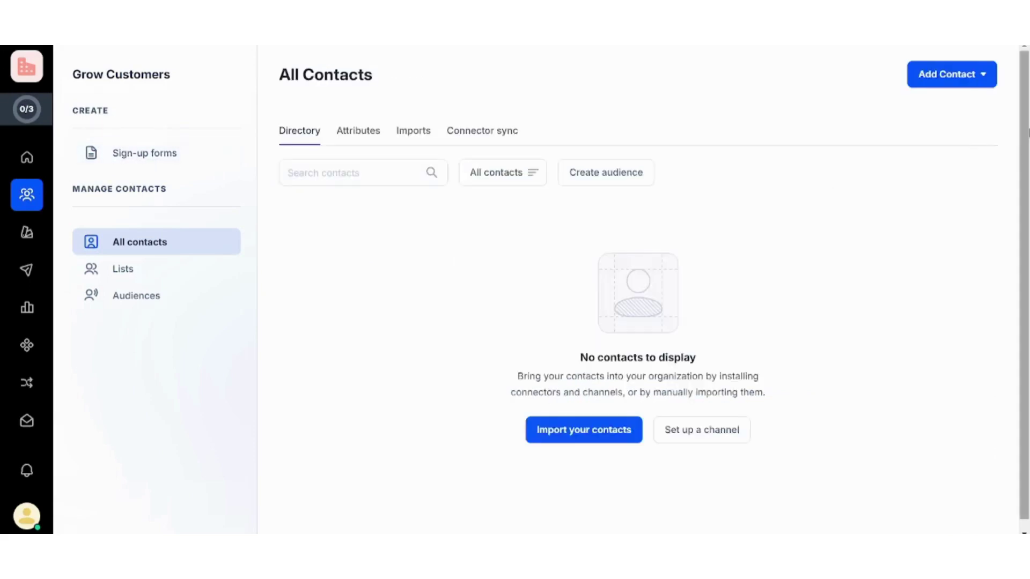
- Open the Create contact form from Add Contact and cancel it without saving
{"action": "left_click", "coordinate": [966, 77]}
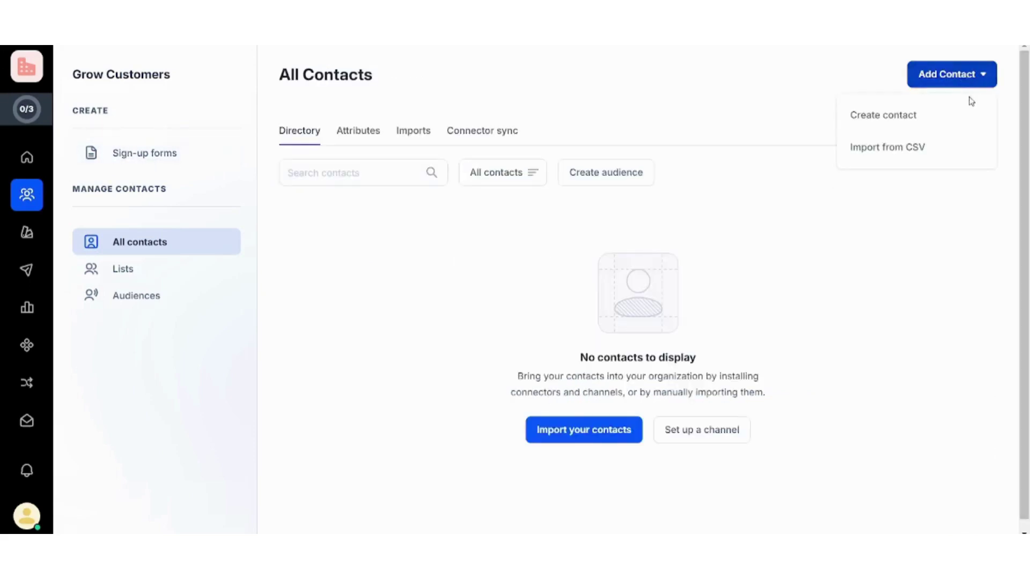
{"action": "left_click", "coordinate": [904, 125]}
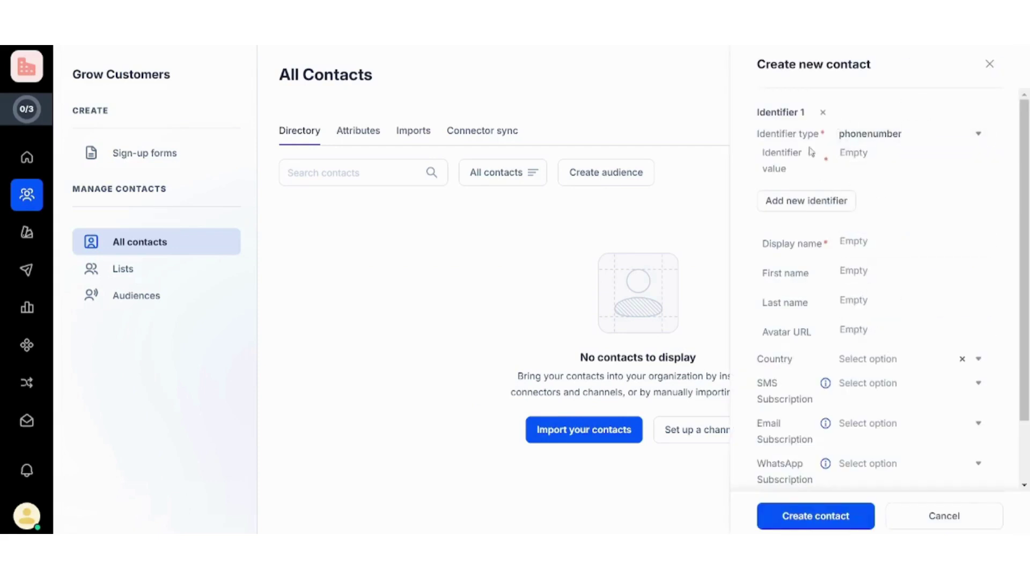
{"action": "left_click", "coordinate": [920, 528]}
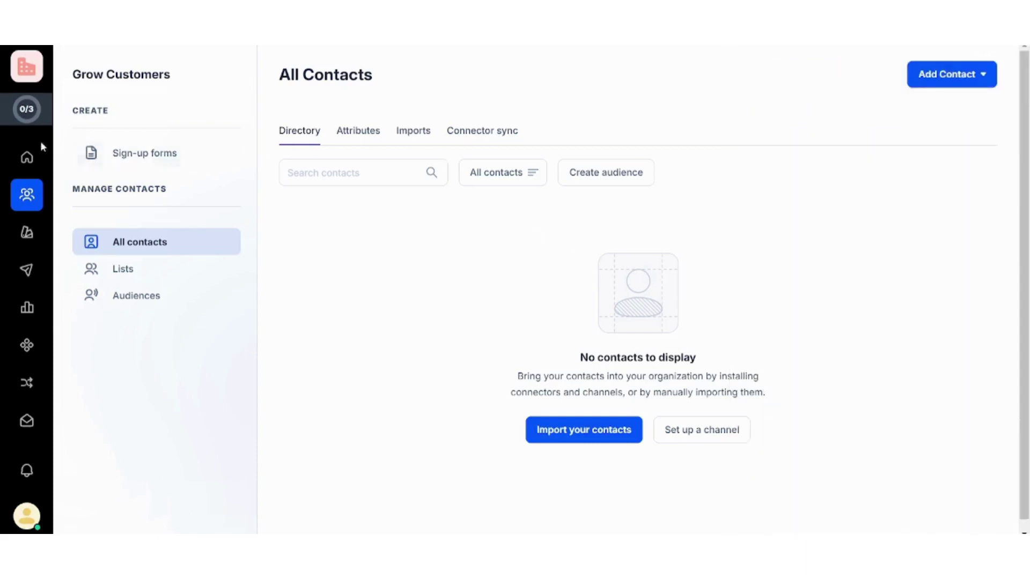
- Create a new email project named 'YouTube Subscription' under Create Content > Emails
{"action": "left_click", "coordinate": [28, 233]}
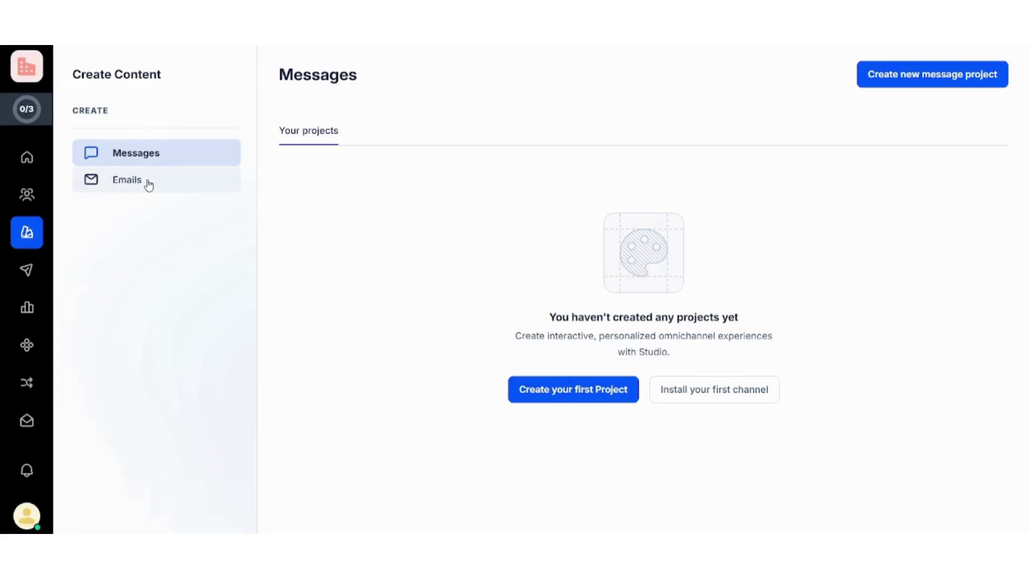
{"action": "left_click", "coordinate": [148, 185]}
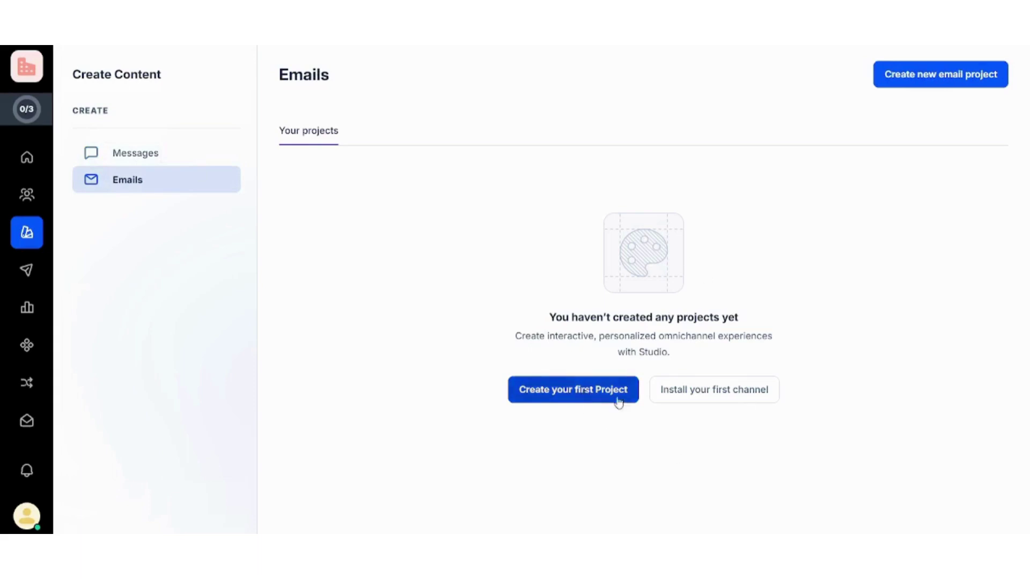
{"action": "left_click", "coordinate": [559, 390]}
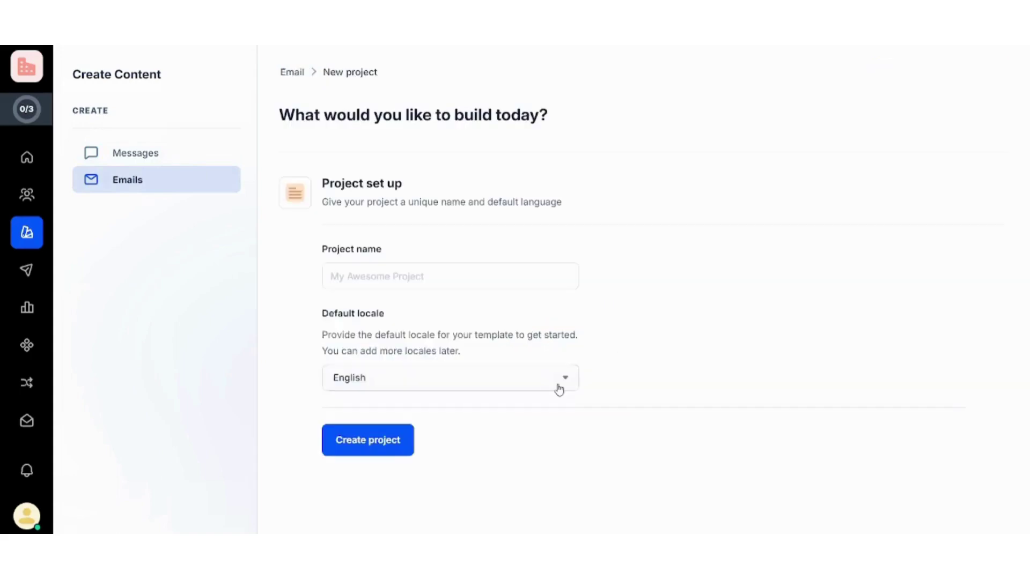
{"action": "left_click", "coordinate": [412, 277]}
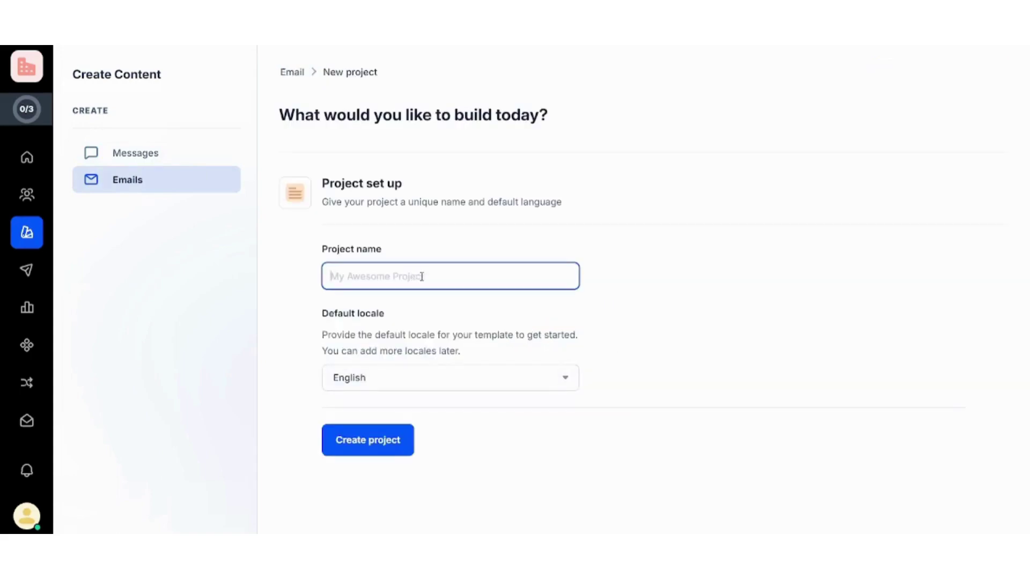
{"action": "type", "text": "YouTube Subscription"}
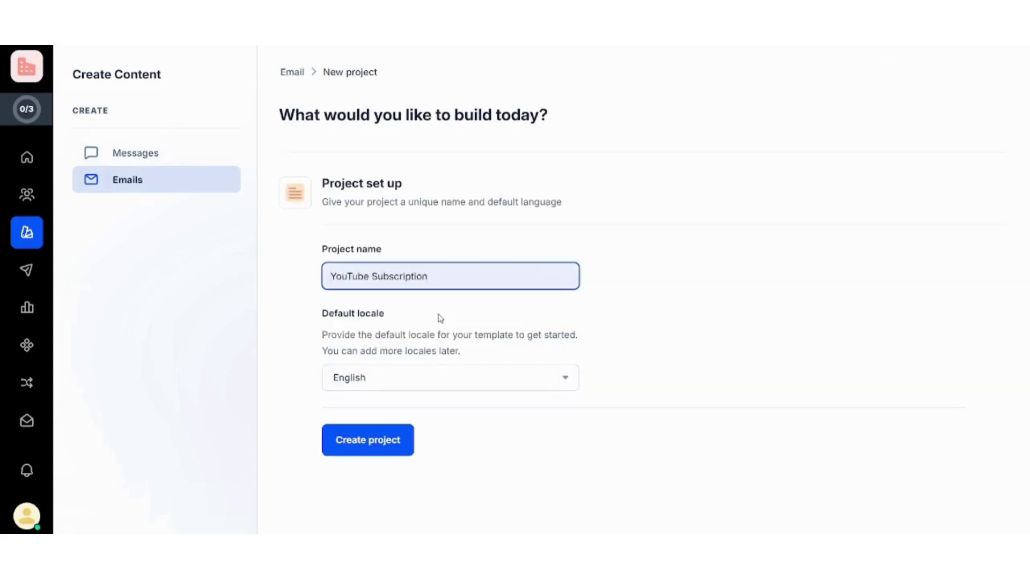
{"action": "left_click", "coordinate": [365, 431]}
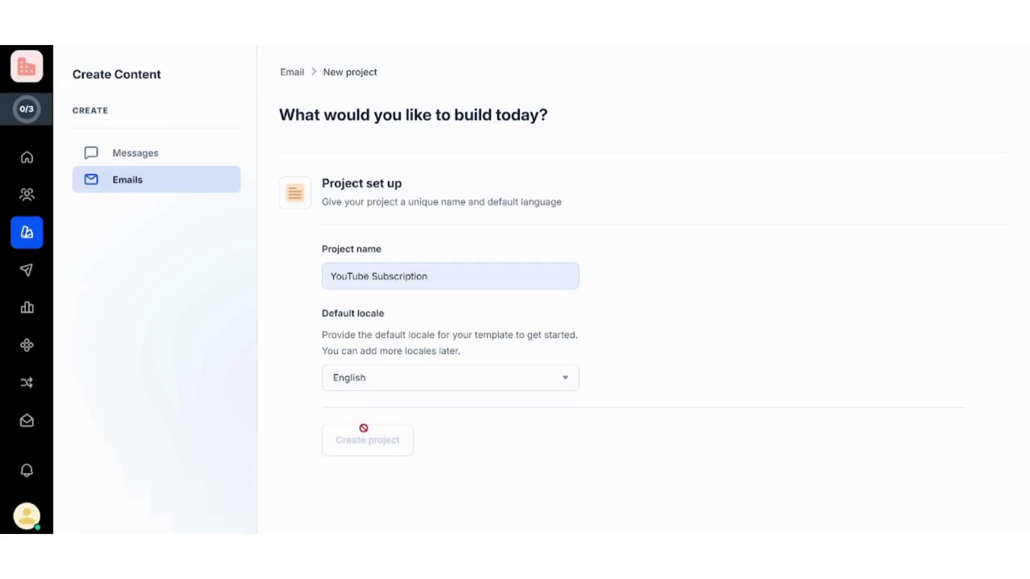
{"action": "left_click", "coordinate": [364, 436]}
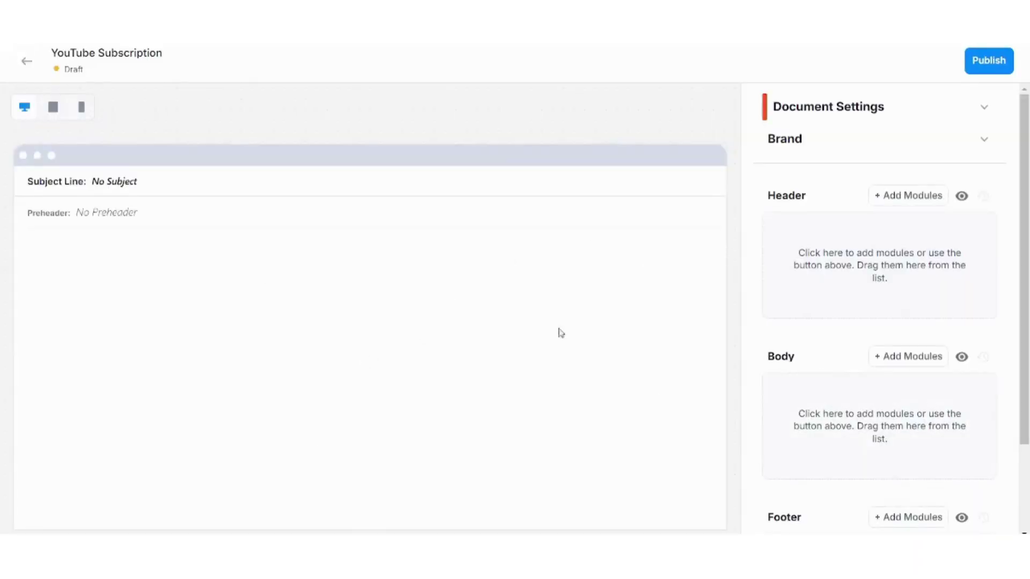
- Set the email's subject line to 'YouTube Subscription' in Document Settings
{"action": "left_click", "coordinate": [163, 181]}
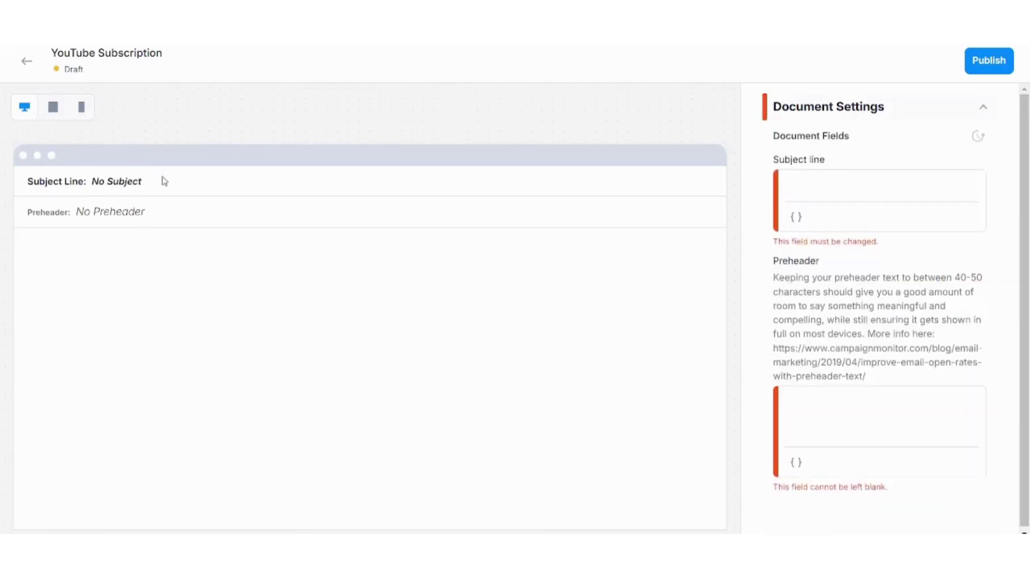
{"action": "double_click", "coordinate": [130, 180]}
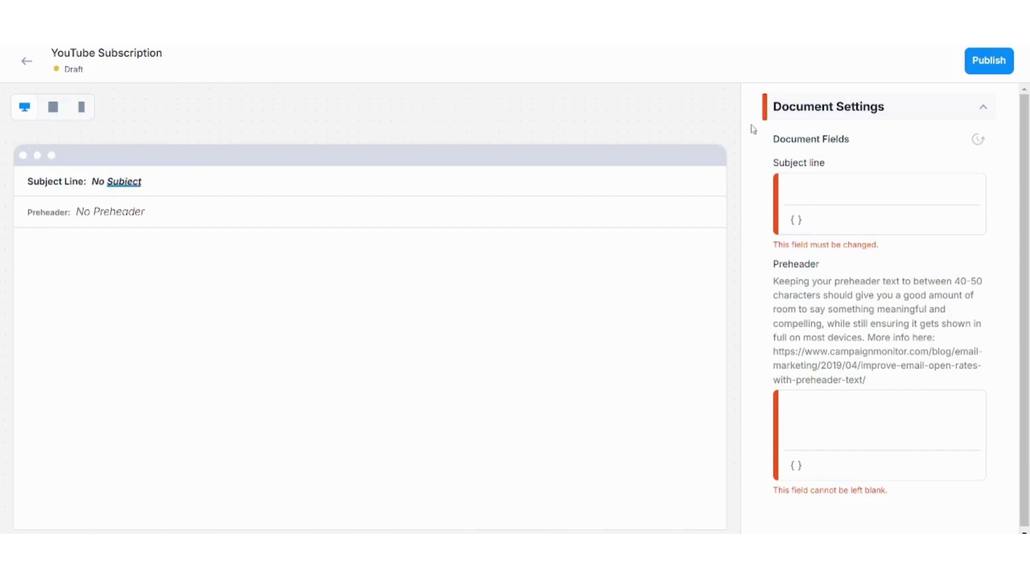
{"action": "left_click", "coordinate": [869, 194]}
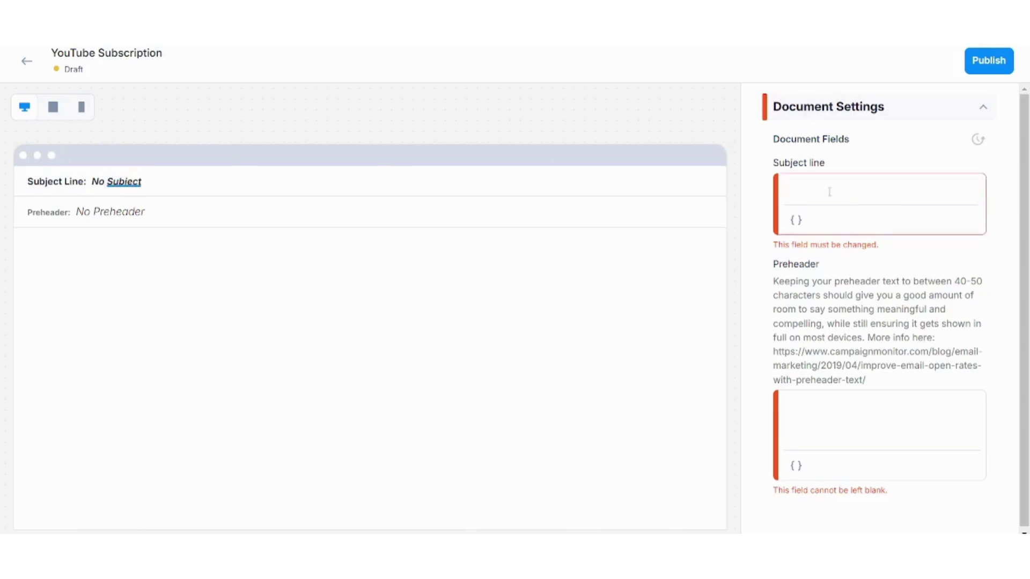
{"action": "type", "text": "YouTUbe S"}
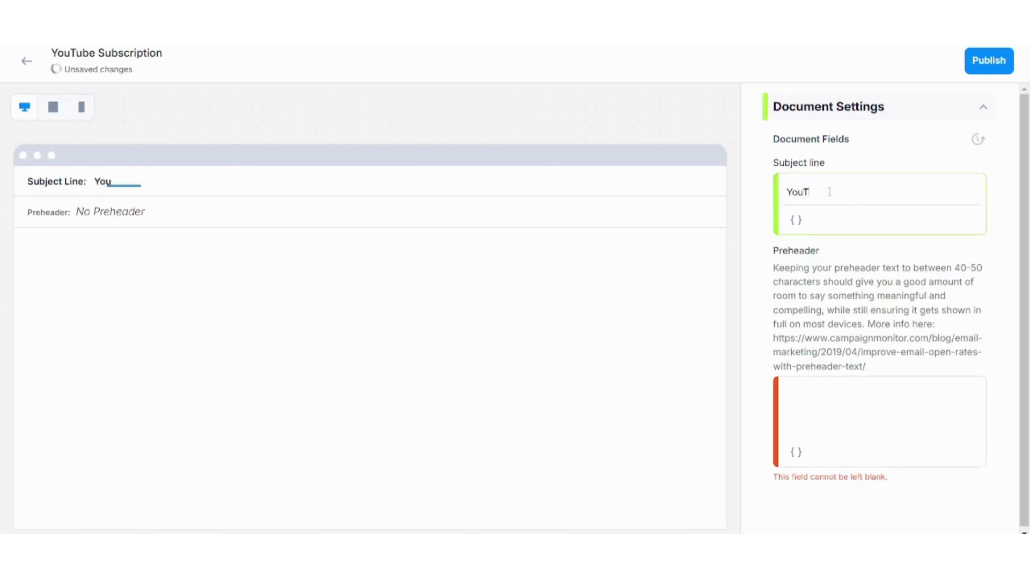
{"action": "key", "text": "BackSpace"}
{"action": "key", "text": "BackSpace"}
{"action": "key", "text": "BackSpace"}
{"action": "key", "text": "BackSpace"}
{"action": "key", "text": "BackSpace"}
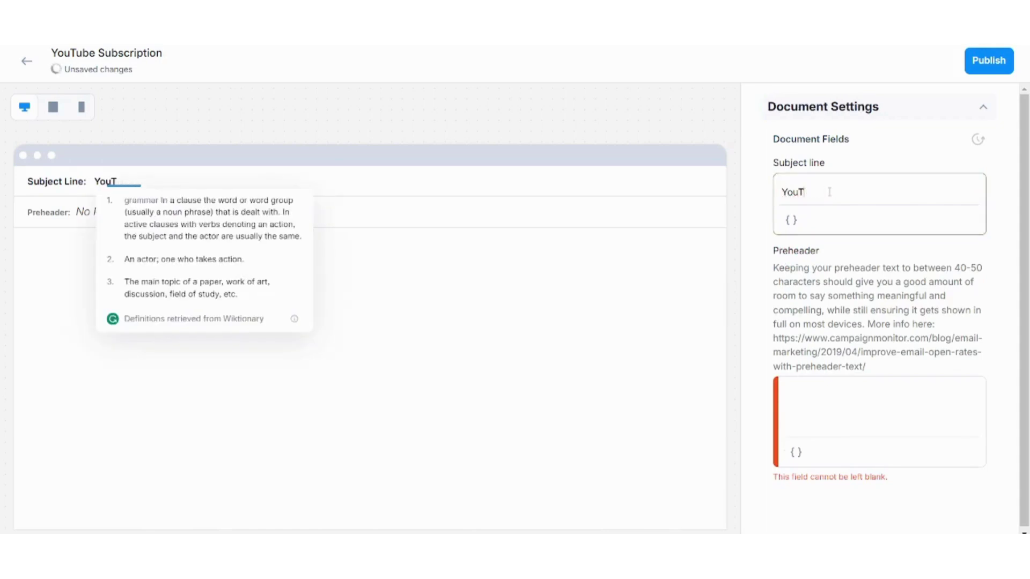
{"action": "type", "text": "yube Subscription"}
- Set the preheader to 'Free Subscription to our channel' and collapse Document Settings
{"action": "left_click", "coordinate": [847, 444]}
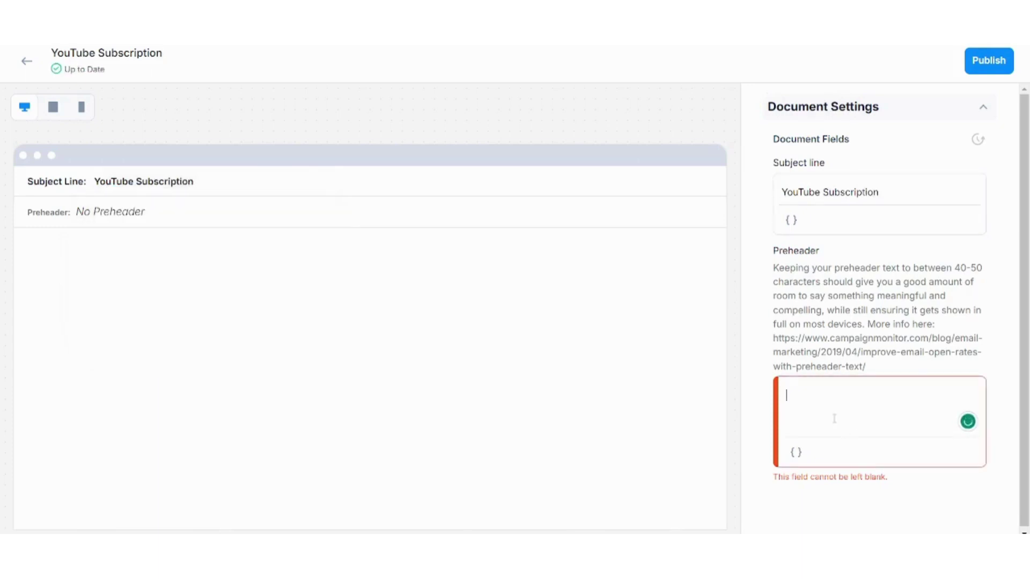
{"action": "type", "text": "Free Subscription to our channe;"}
{"action": "key", "text": "BackSpace"}
{"action": "type", "text": "l"}
{"action": "left_click", "coordinate": [414, 279]}
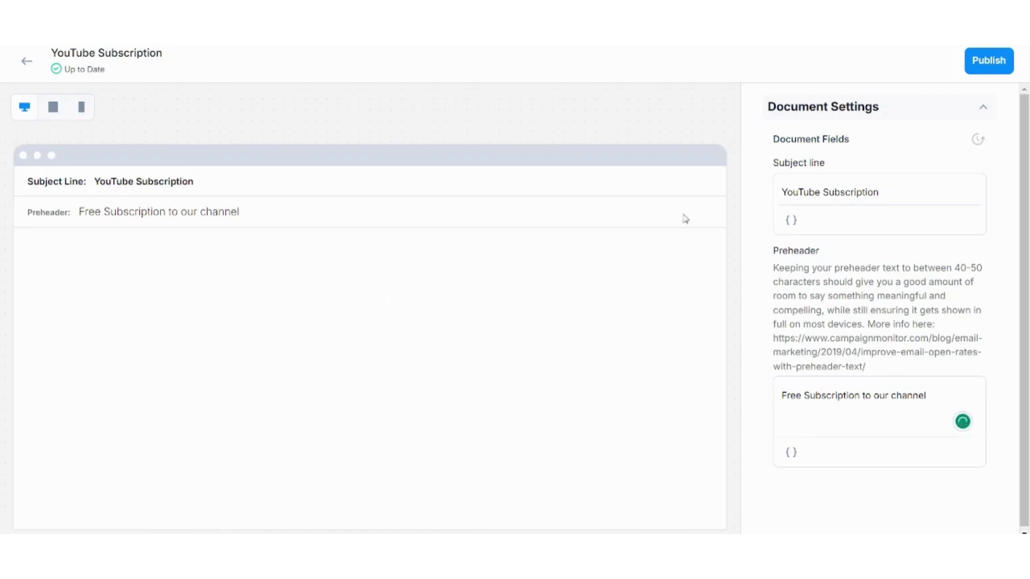
{"action": "left_click", "coordinate": [984, 109]}
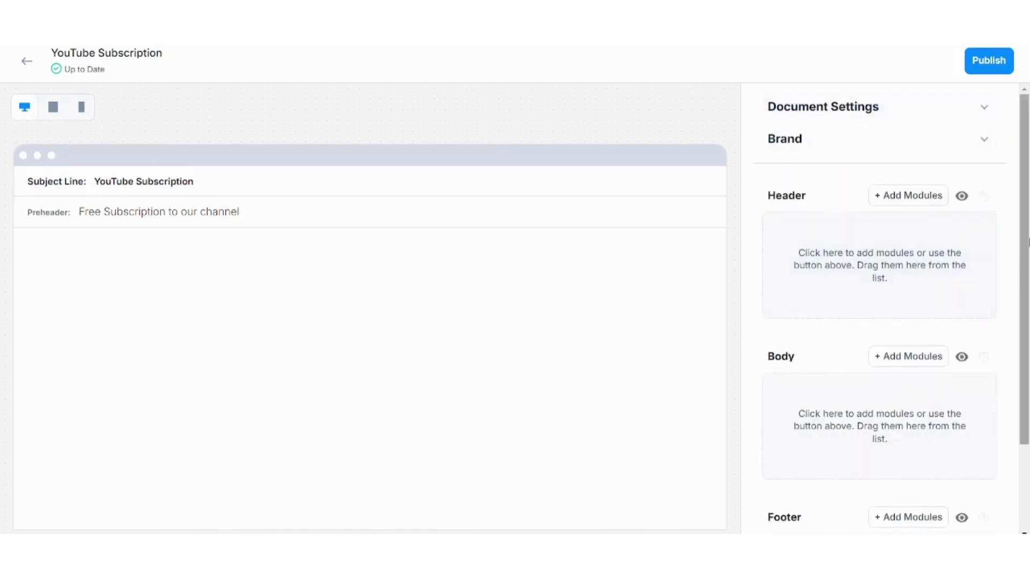
- Drag a Logo module into the email's Header section
{"action": "scroll", "coordinate": [961, 223], "scroll_direction": "down", "scroll_amount": 3}
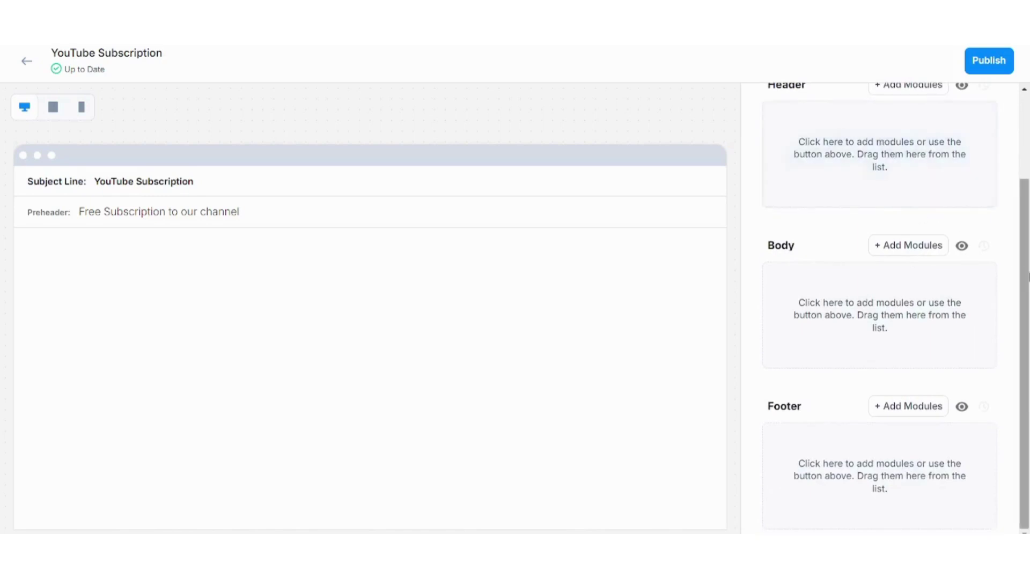
{"action": "scroll", "coordinate": [886, 225], "scroll_direction": "up", "scroll_amount": 1}
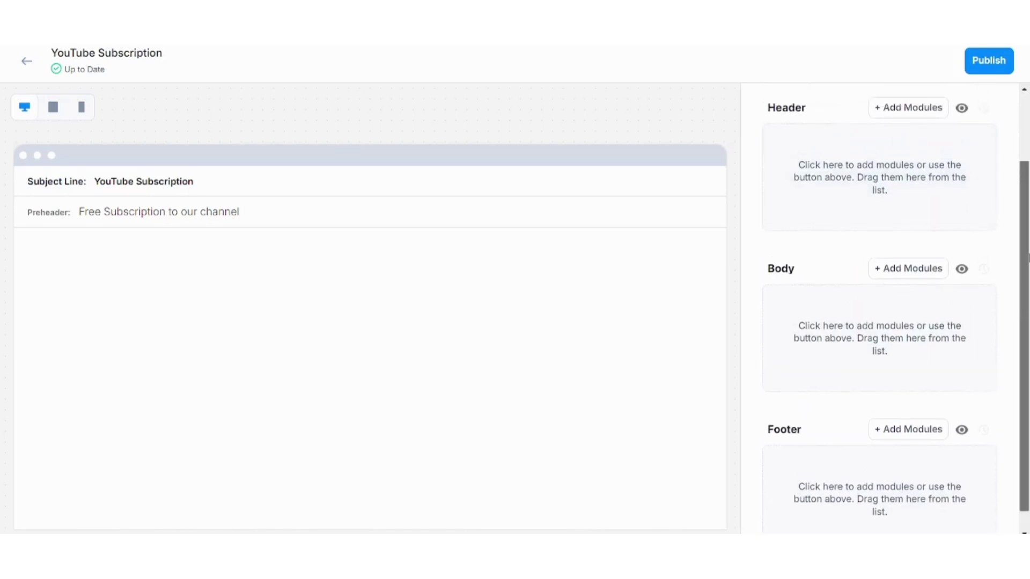
{"action": "left_click", "coordinate": [882, 205]}
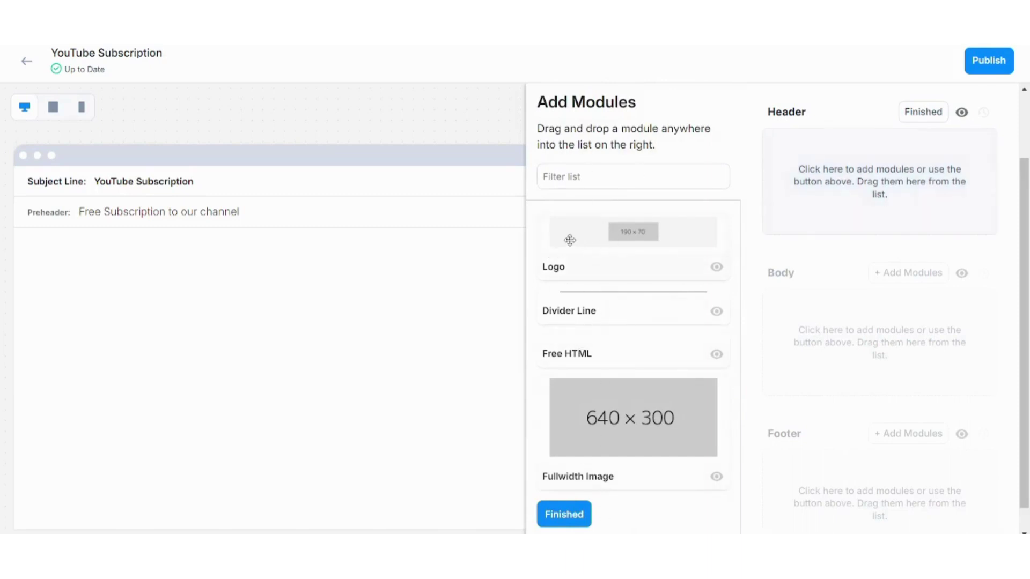
{"action": "left_click_drag", "start_coordinate": [597, 232], "coordinate": [839, 183]}
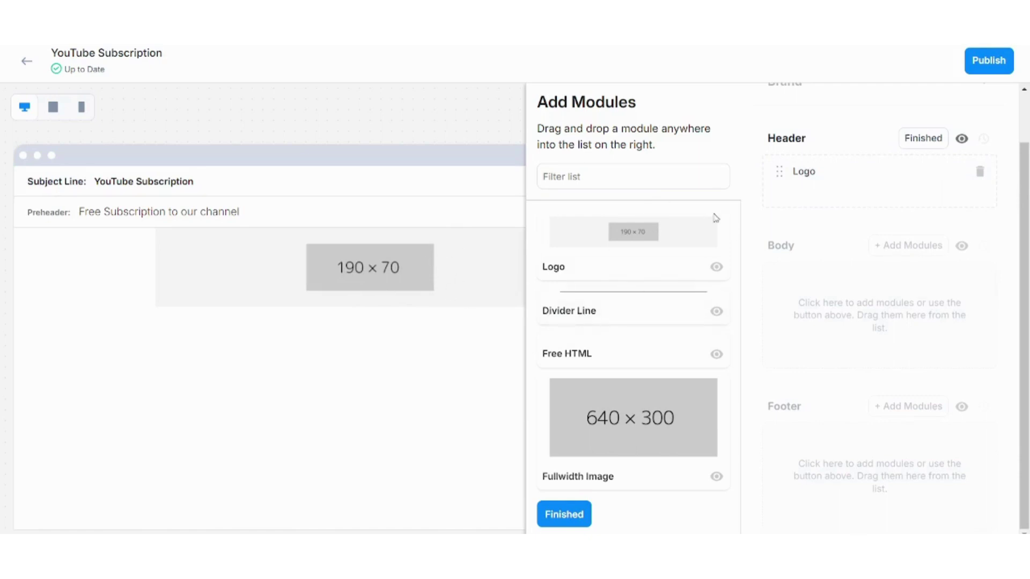
- Place a Copy & Image / 2 Column module into the email body
{"action": "left_click", "coordinate": [816, 323]}
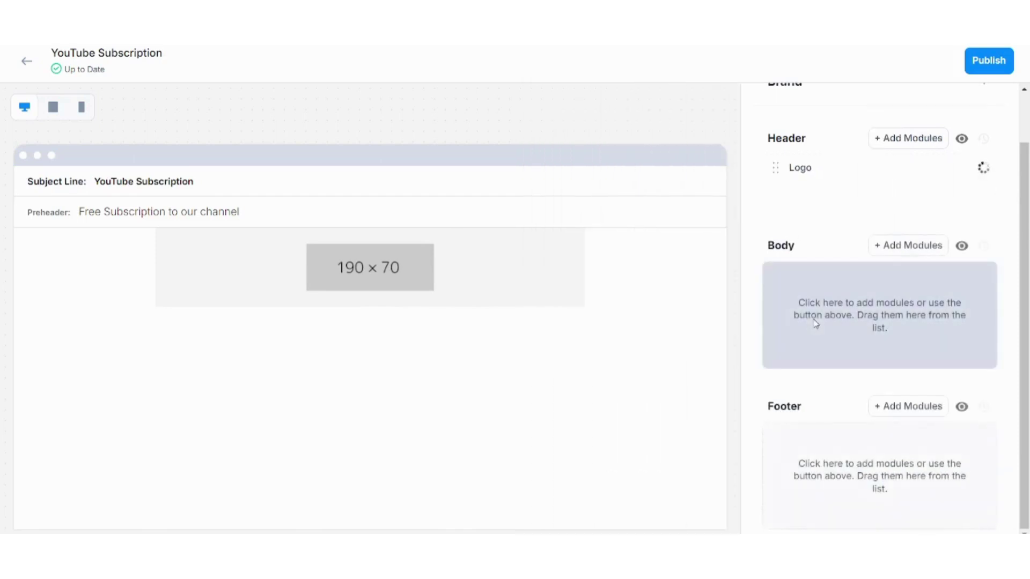
{"action": "left_click", "coordinate": [816, 324]}
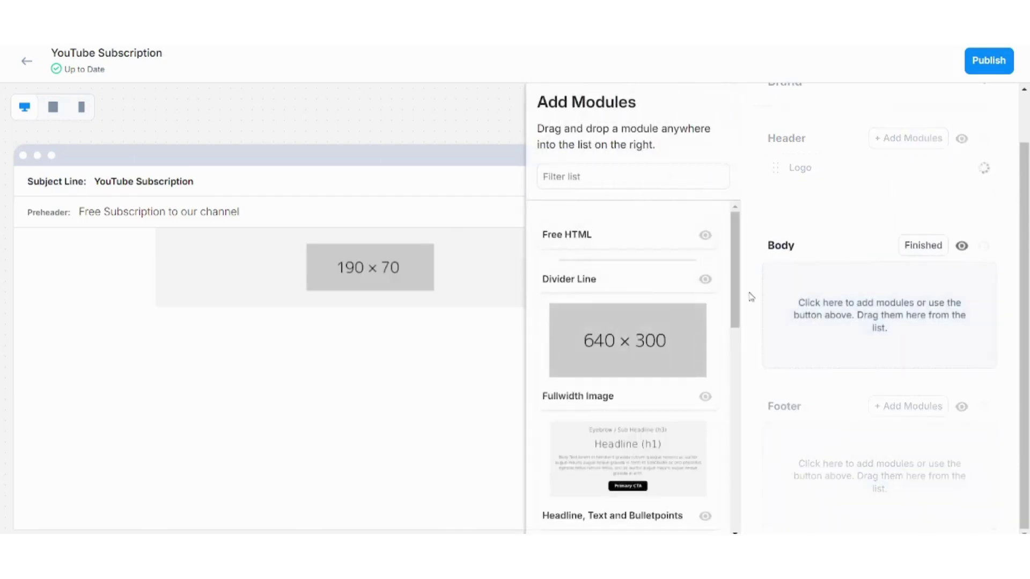
{"action": "left_click_drag", "start_coordinate": [710, 256], "coordinate": [799, 300]}
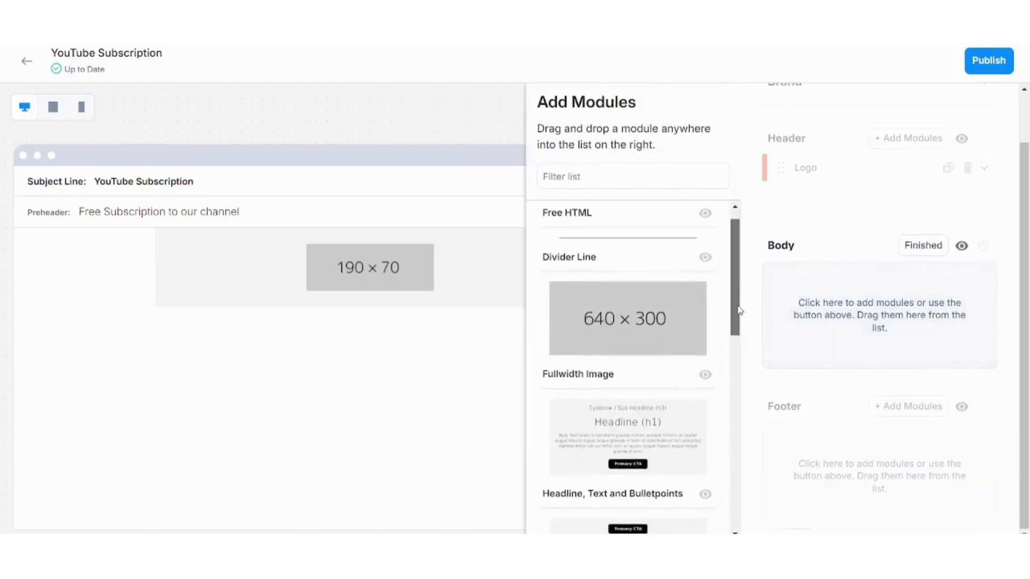
{"action": "left_click_drag", "start_coordinate": [739, 313], "coordinate": [740, 391]}
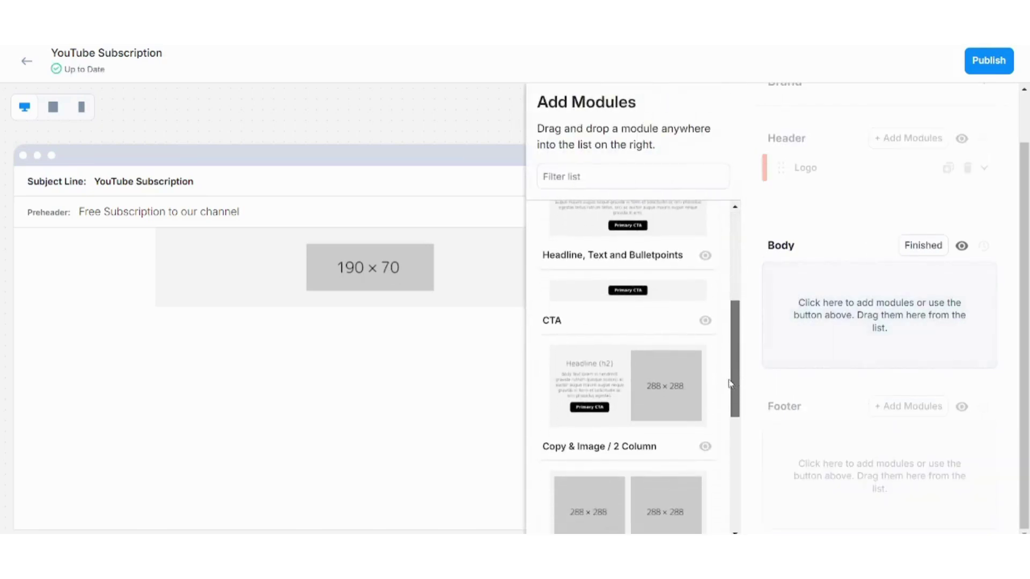
{"action": "scroll", "coordinate": [735, 382], "scroll_direction": "down", "scroll_amount": 1}
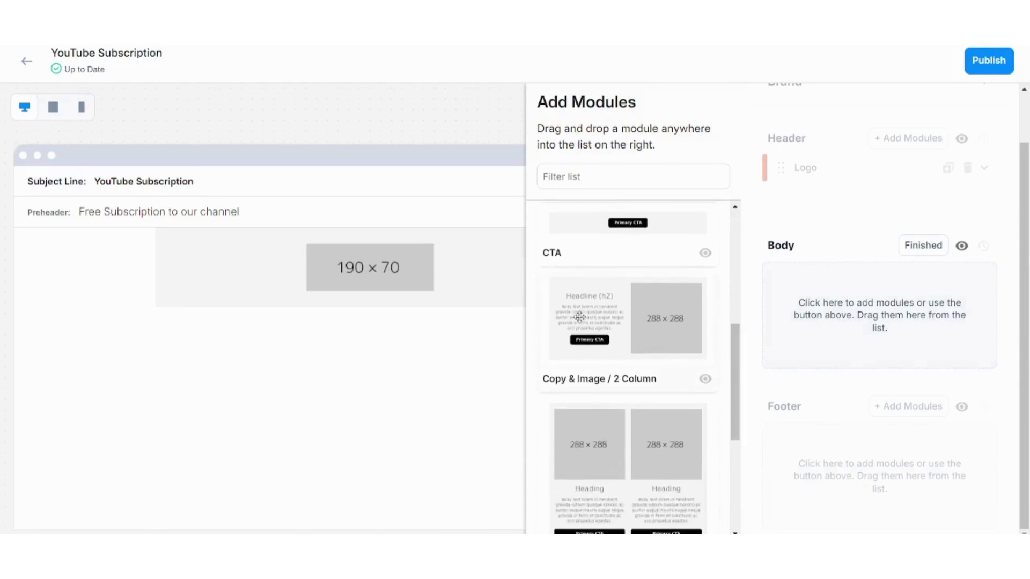
{"action": "left_click_drag", "start_coordinate": [586, 334], "coordinate": [621, 326]}
{"action": "left_click_drag", "start_coordinate": [592, 334], "coordinate": [852, 321]}
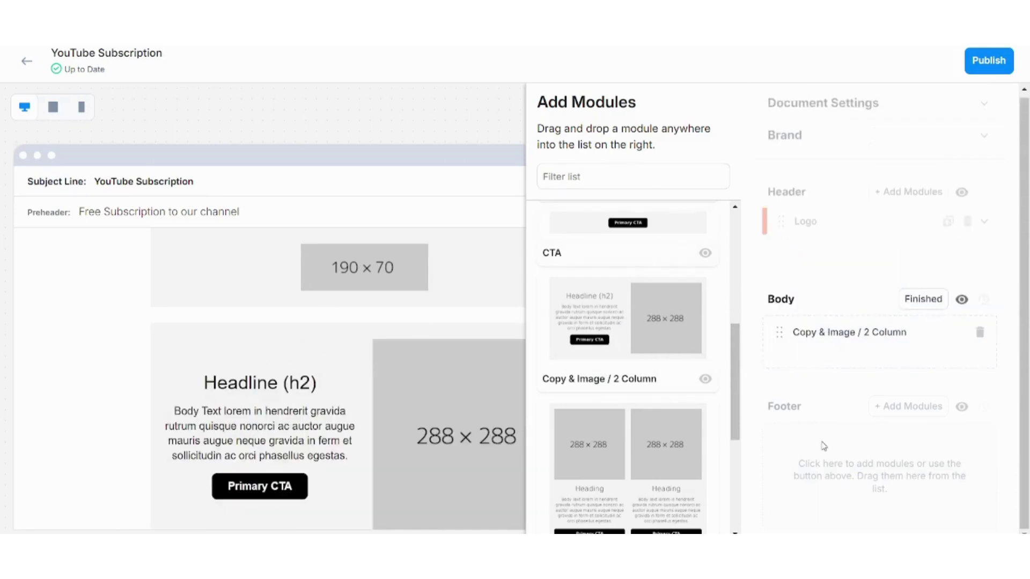
- Add a Divider Line module to the email footer
{"action": "left_click", "coordinate": [899, 465]}
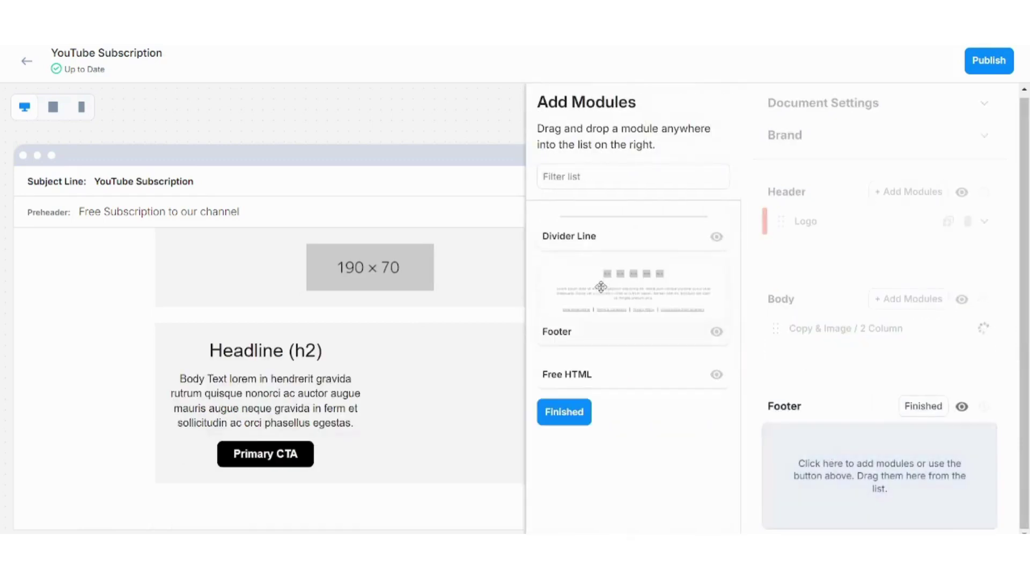
{"action": "left_click_drag", "start_coordinate": [577, 239], "coordinate": [845, 486]}
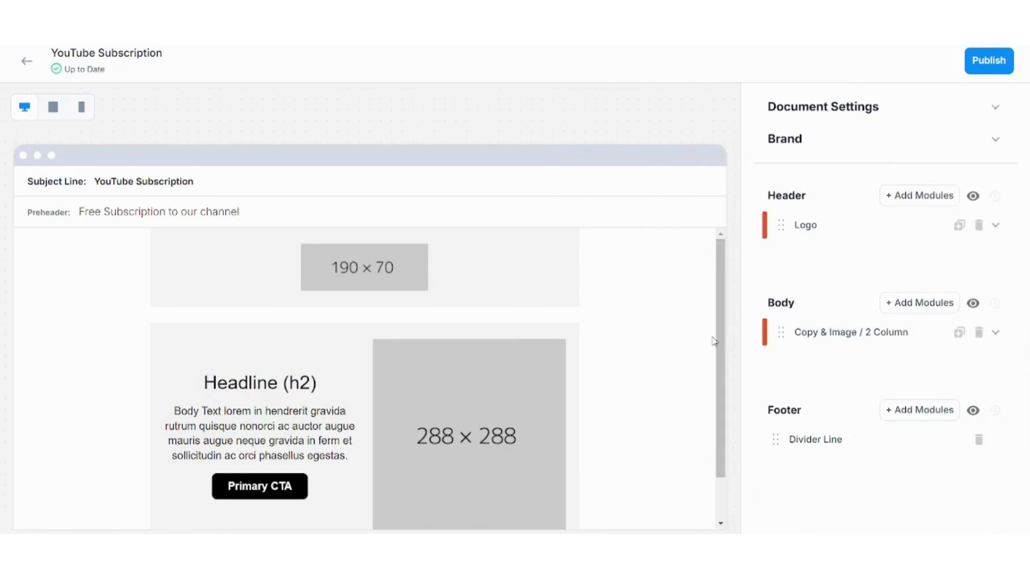
{"action": "scroll", "coordinate": [733, 453], "scroll_direction": "down", "scroll_amount": 1}
{"action": "scroll", "coordinate": [715, 411], "scroll_direction": "up", "scroll_amount": 1}
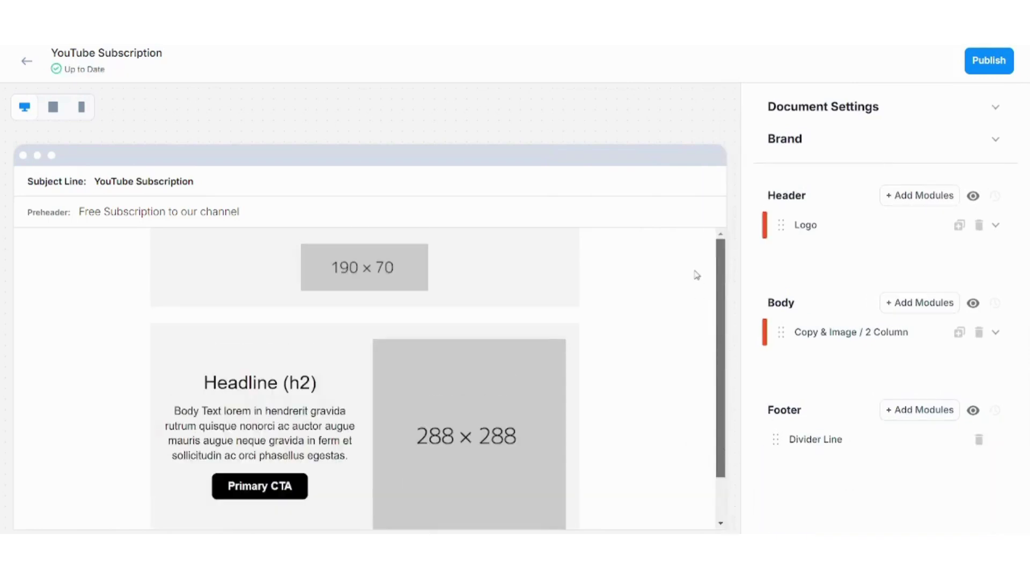
- Swap the header's 190 × 70 logo placeholder for the uploaded droplet logo image
{"action": "left_click", "coordinate": [365, 278]}
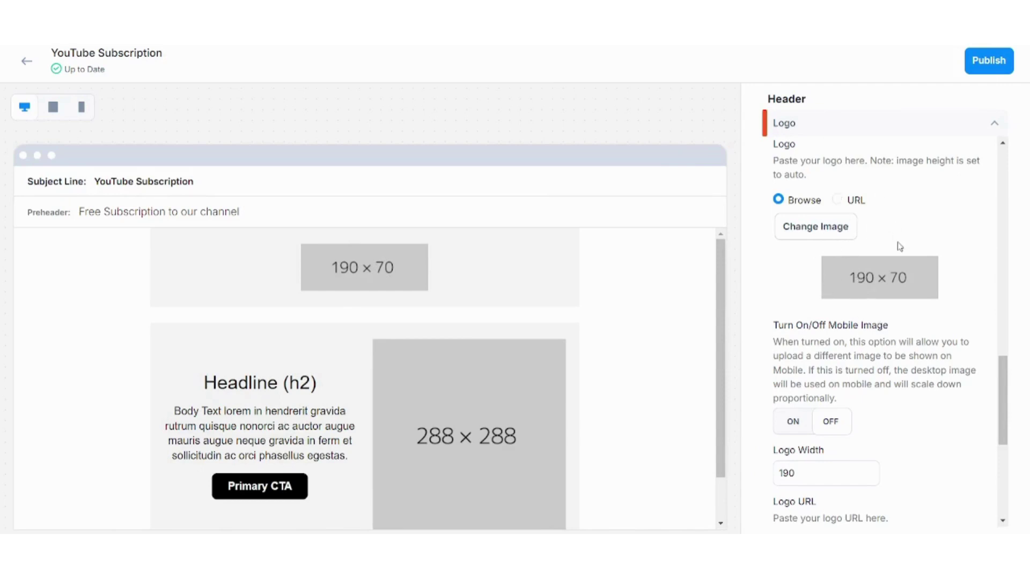
{"action": "left_click", "coordinate": [819, 228]}
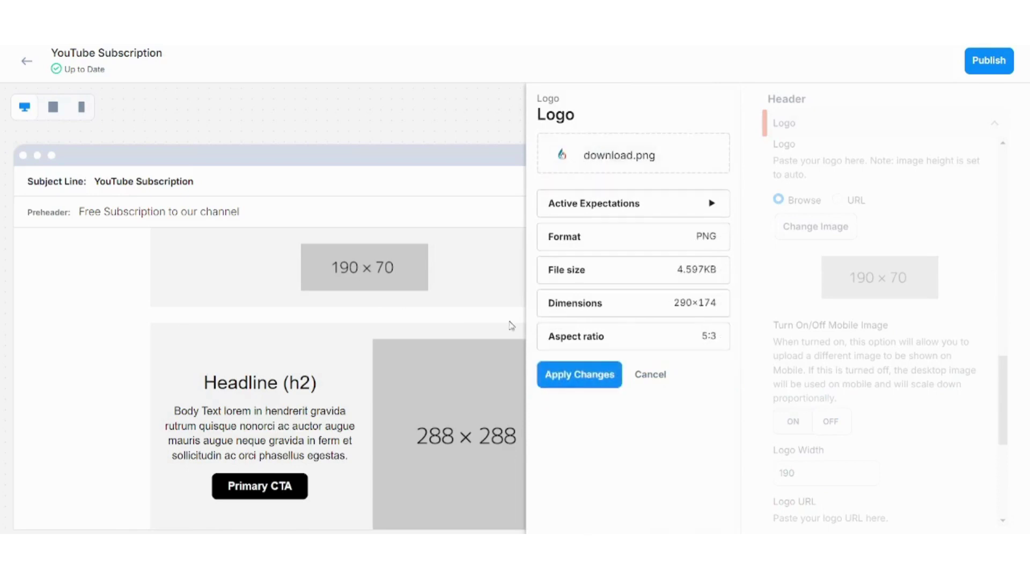
{"action": "left_click", "coordinate": [576, 382]}
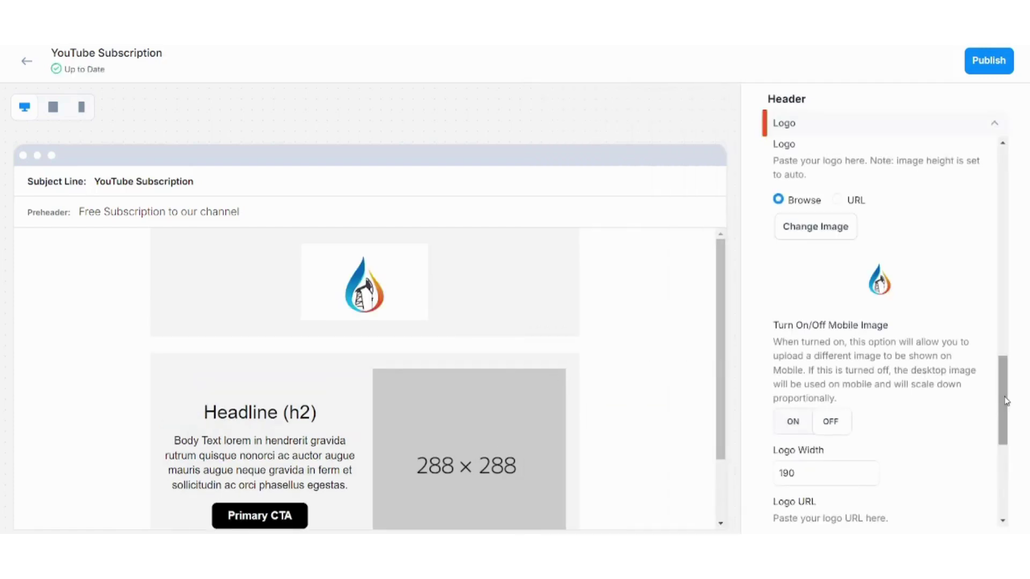
- Open the body background colour picker and close it without changes
{"action": "left_click_drag", "start_coordinate": [1005, 405], "coordinate": [1014, 170]}
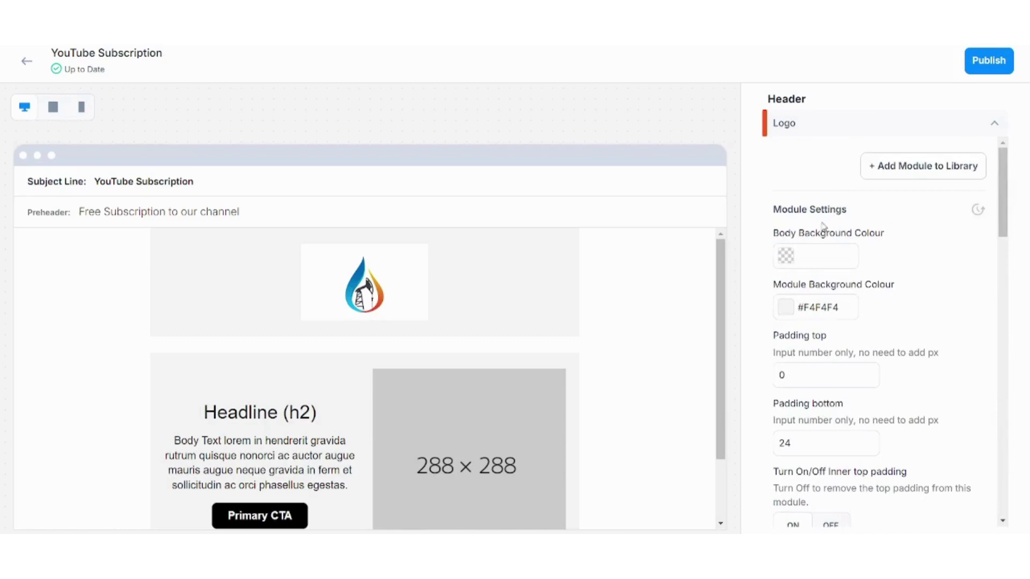
{"action": "left_click", "coordinate": [805, 252]}
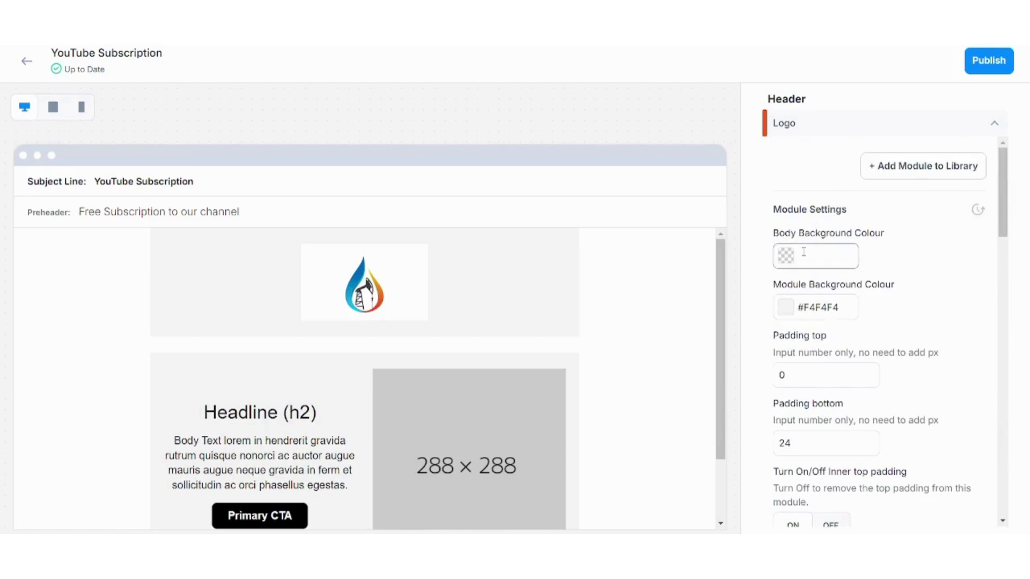
{"action": "left_click", "coordinate": [927, 263]}
{"action": "left_click_drag", "start_coordinate": [718, 349], "coordinate": [724, 396]}
- Change the two-column block's headline to 'Last Chance'
{"action": "left_click", "coordinate": [259, 336]}
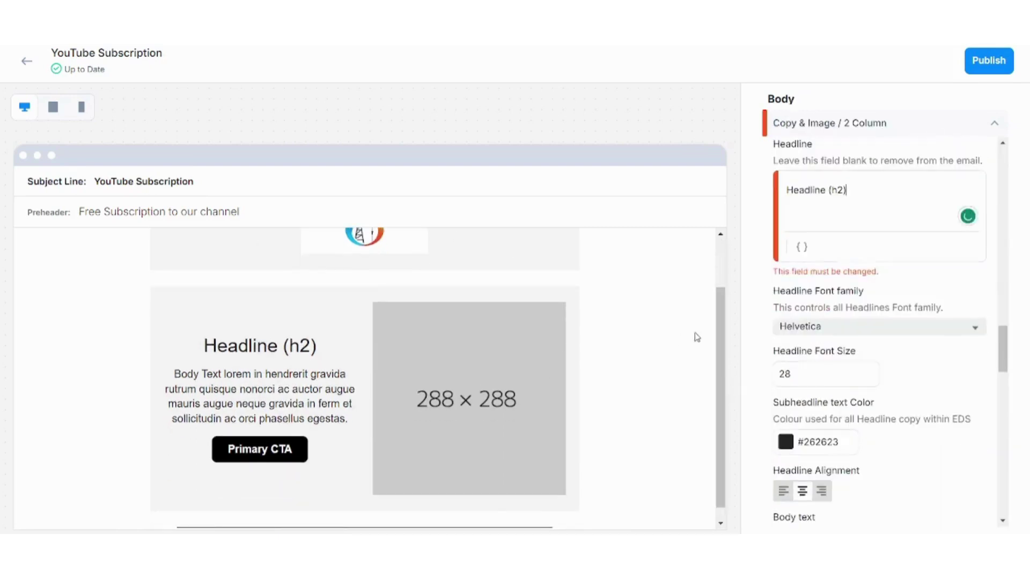
{"action": "left_click", "coordinate": [860, 201]}
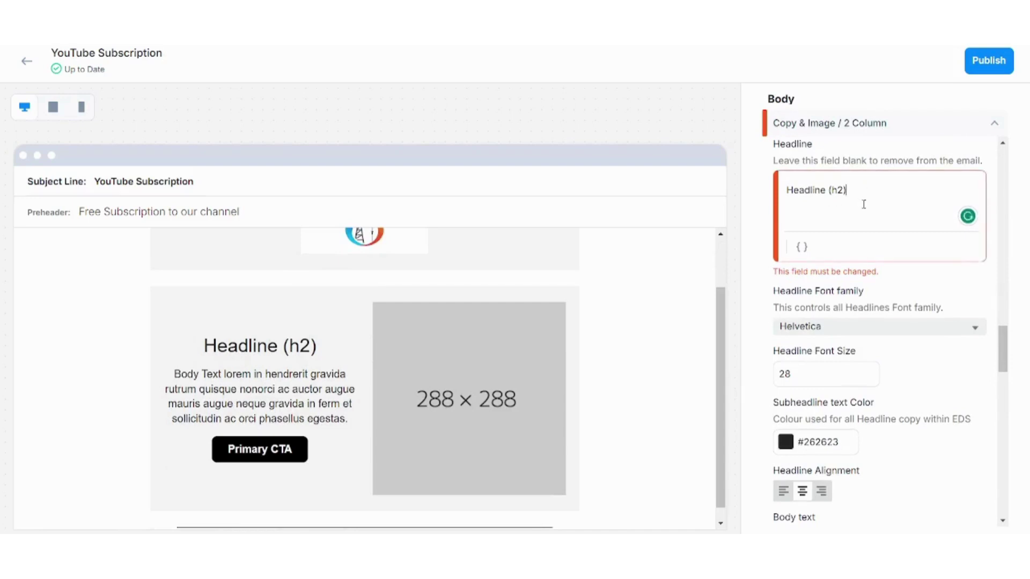
{"action": "left_click_drag", "start_coordinate": [863, 202], "coordinate": [785, 201]}
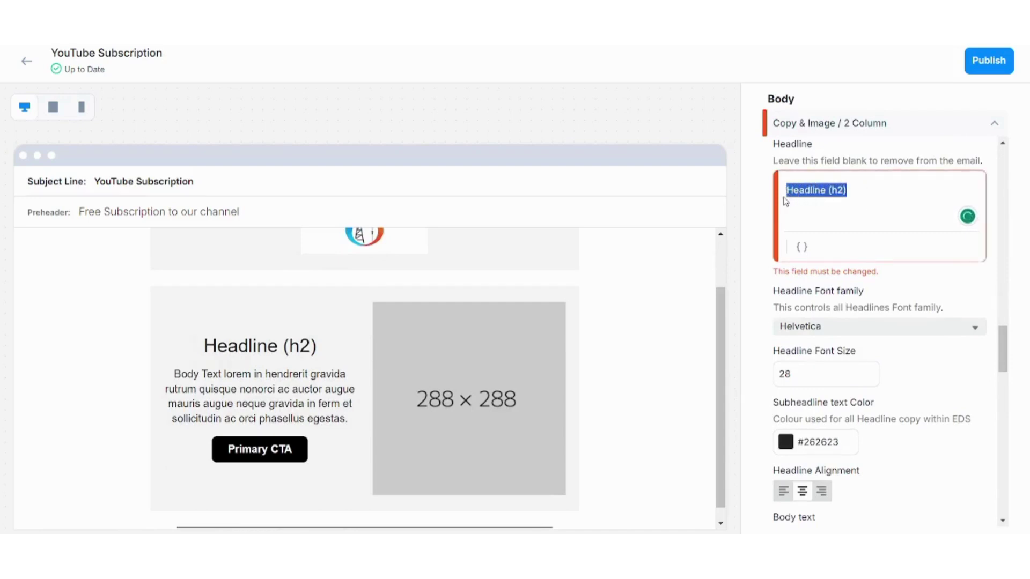
{"action": "type", "text": "Last Cha"}
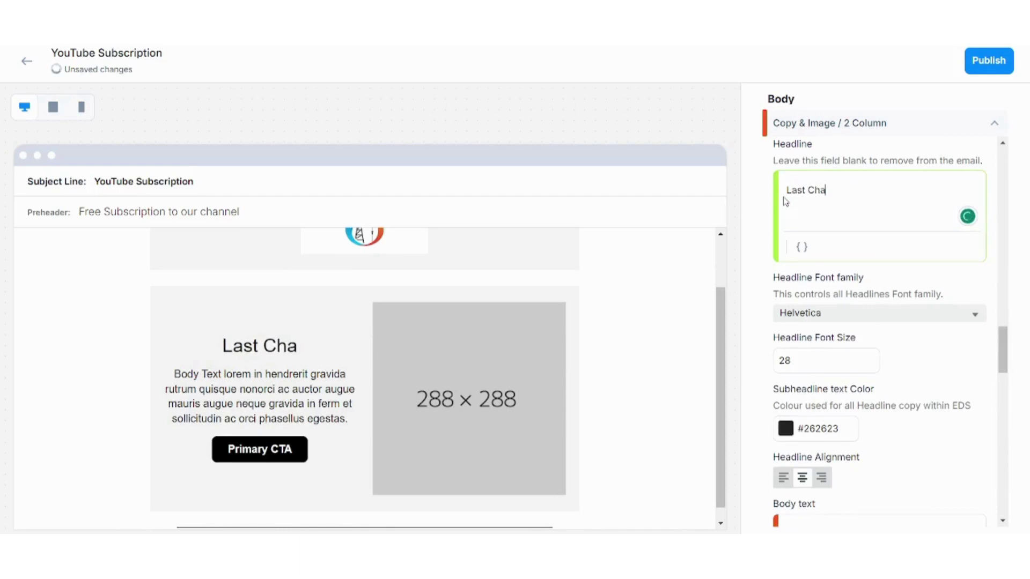
{"action": "type", "text": "nce"}
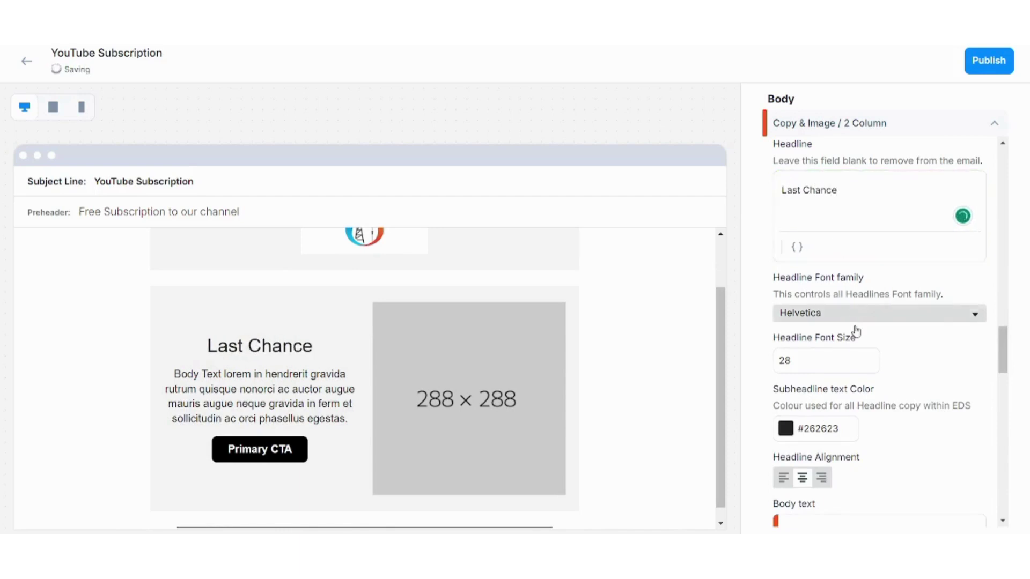
- Replace the block's placeholder body text with '100% discount for Subscription'
{"action": "left_click", "coordinate": [293, 389]}
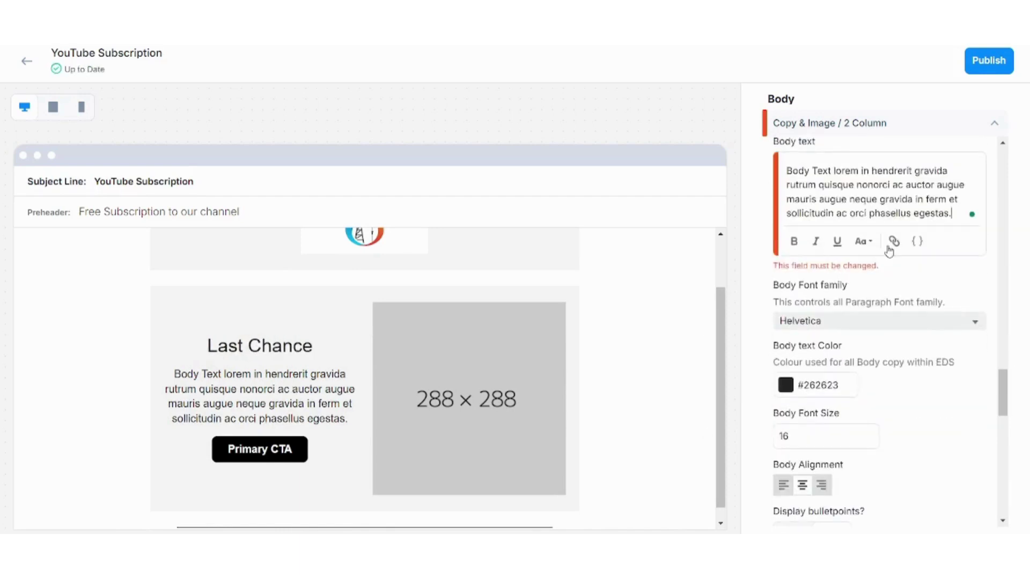
{"action": "left_click_drag", "start_coordinate": [958, 217], "coordinate": [775, 166]}
{"action": "type", "text": "50"}
{"action": "key", "text": "BackSpace"}
{"action": "key", "text": "BackSpace"}
{"action": "type", "text": "100"}
{"action": "type", "text": "% Subscri"}
{"action": "key", "text": "BackSpace"}
{"action": "key", "text": "BackSpace"}
{"action": "key", "text": "BackSpace"}
{"action": "key", "text": "BackSpace"}
{"action": "key", "text": "BackSpace"}
{"action": "key", "text": "BackSpace"}
{"action": "key", "text": "BackSpace"}
{"action": "key", "text": "BackSpace"}
{"action": "type", "text": "discount for Subscr"}
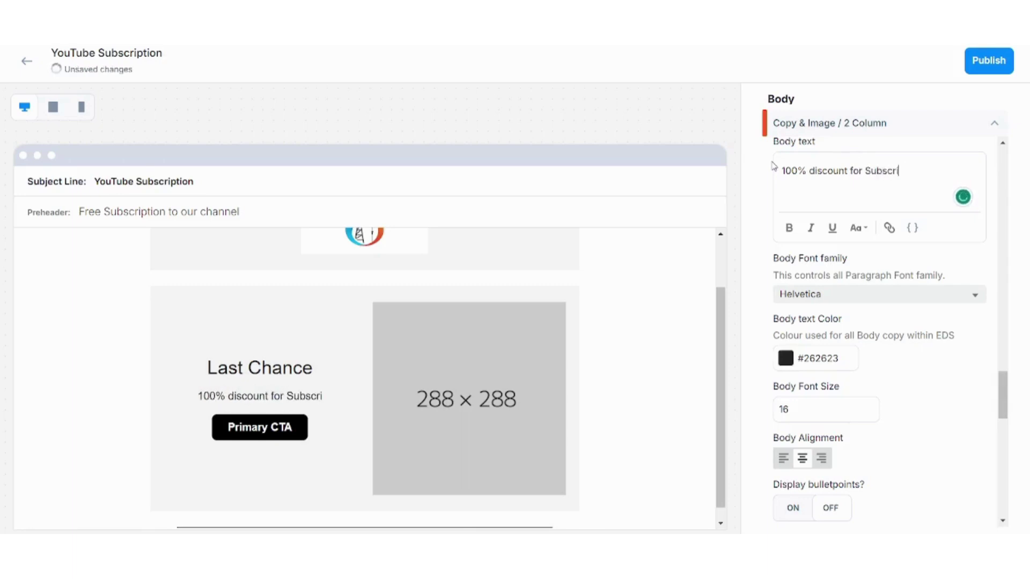
{"action": "type", "text": "iption"}
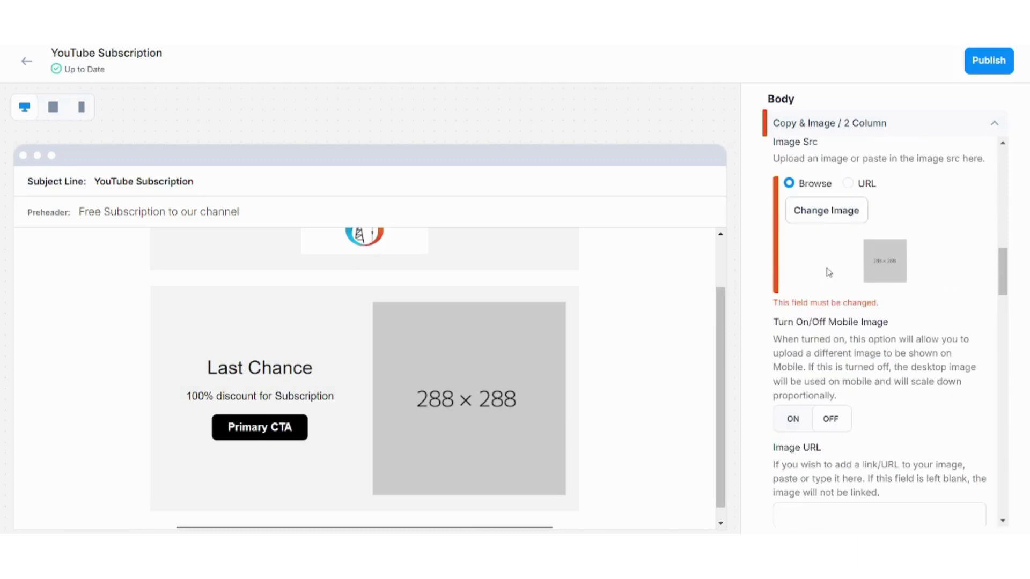
- Replace the 288 × 288 placeholder with the oil pumpjack sunset photo and apply it
{"action": "left_click", "coordinate": [796, 214]}
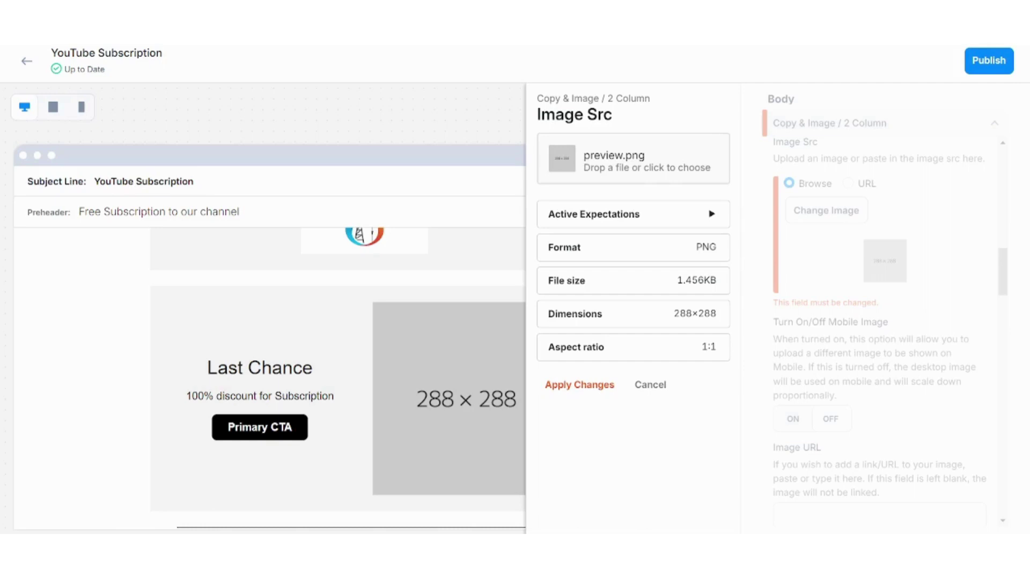
{"action": "left_click", "coordinate": [274, 320]}
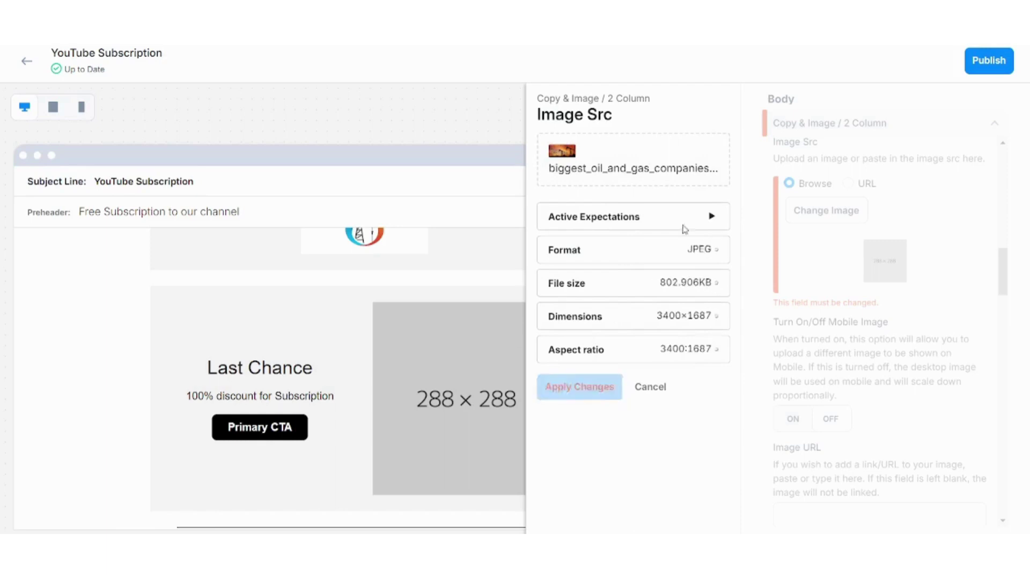
{"action": "left_click", "coordinate": [604, 386]}
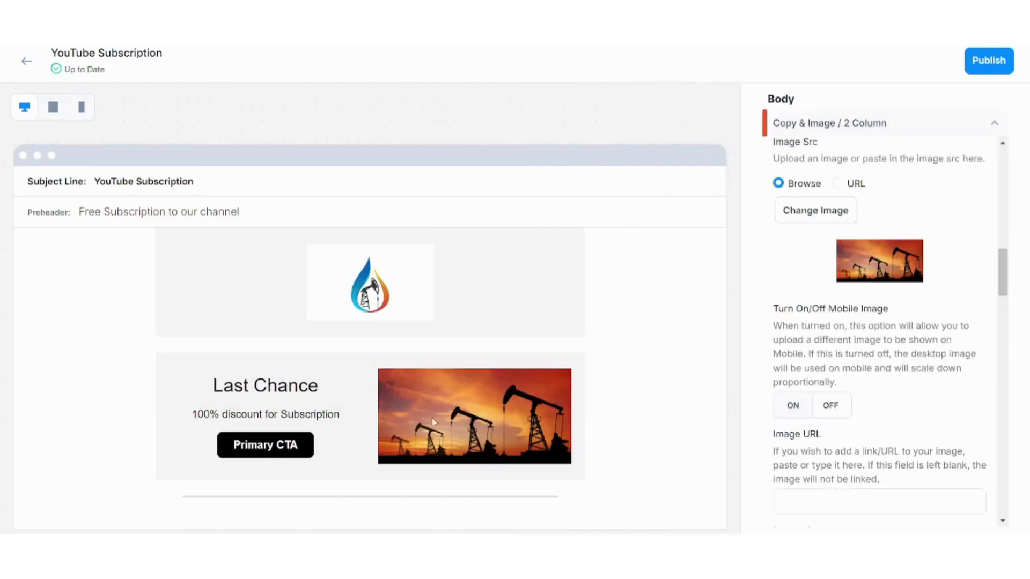
- Open the Primary CTA button's settings and focus its Primary CTA Link field
{"action": "left_click", "coordinate": [262, 453]}
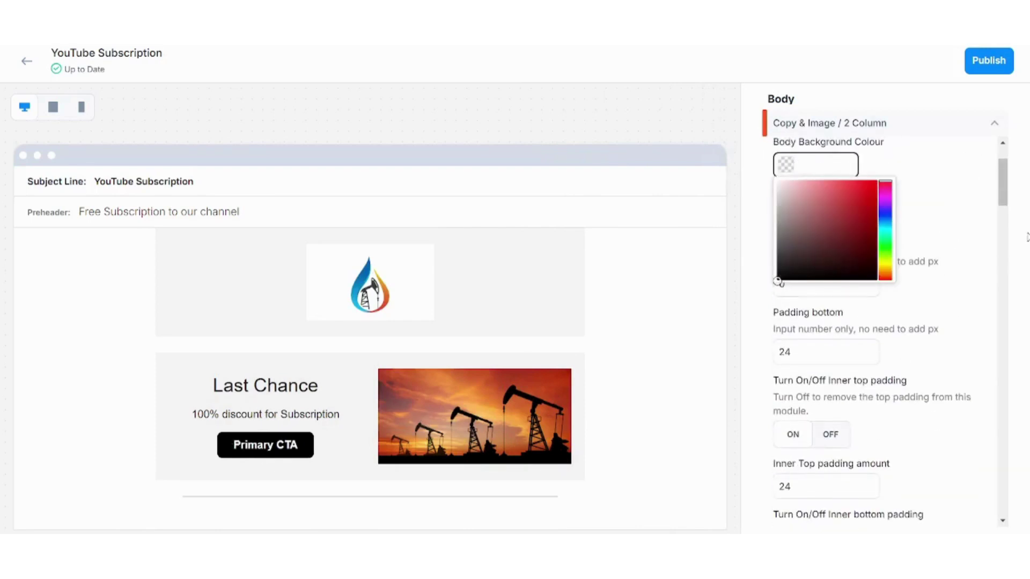
{"action": "left_click", "coordinate": [1005, 176]}
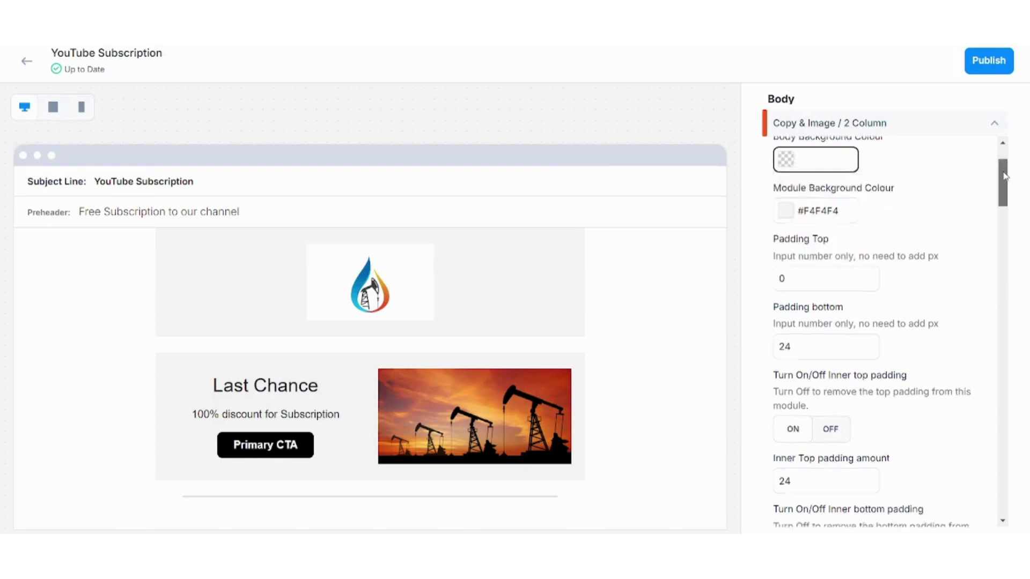
{"action": "left_click_drag", "start_coordinate": [1004, 176], "coordinate": [1012, 242]}
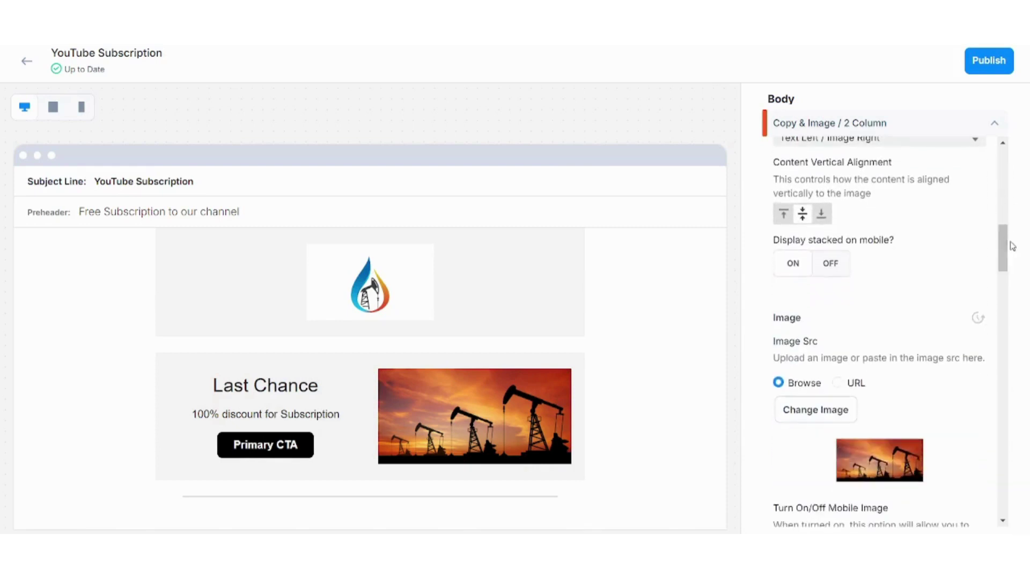
{"action": "left_click", "coordinate": [244, 446]}
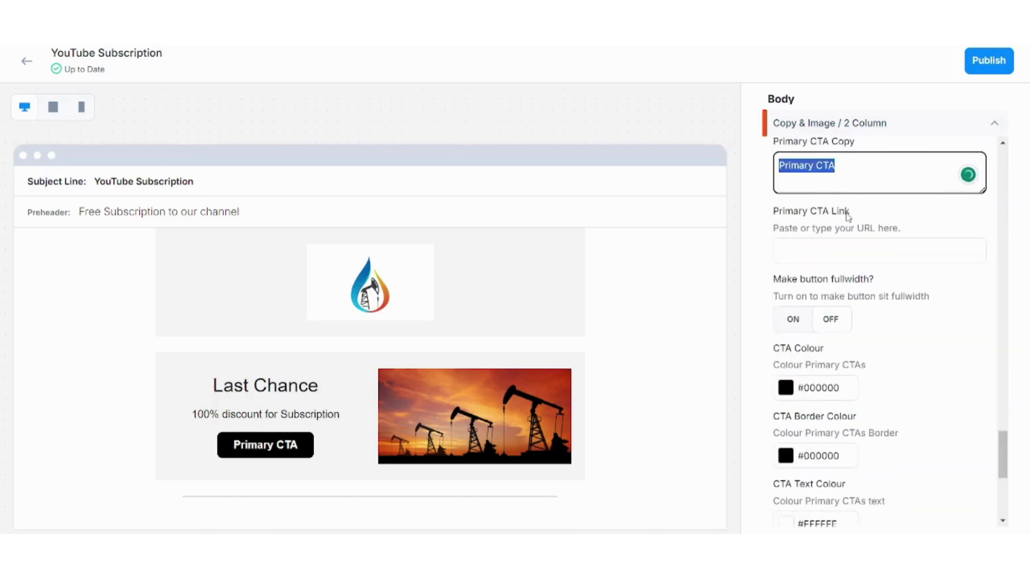
{"action": "left_click", "coordinate": [829, 250]}
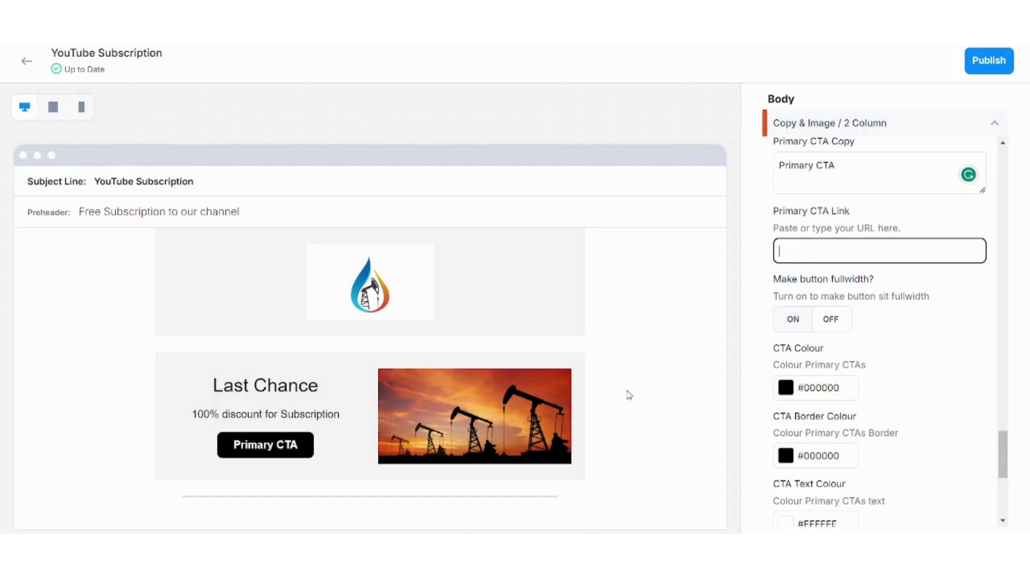
- Start publishing the template with the version description 'YouTube Subscription'
{"action": "left_click", "coordinate": [991, 53]}
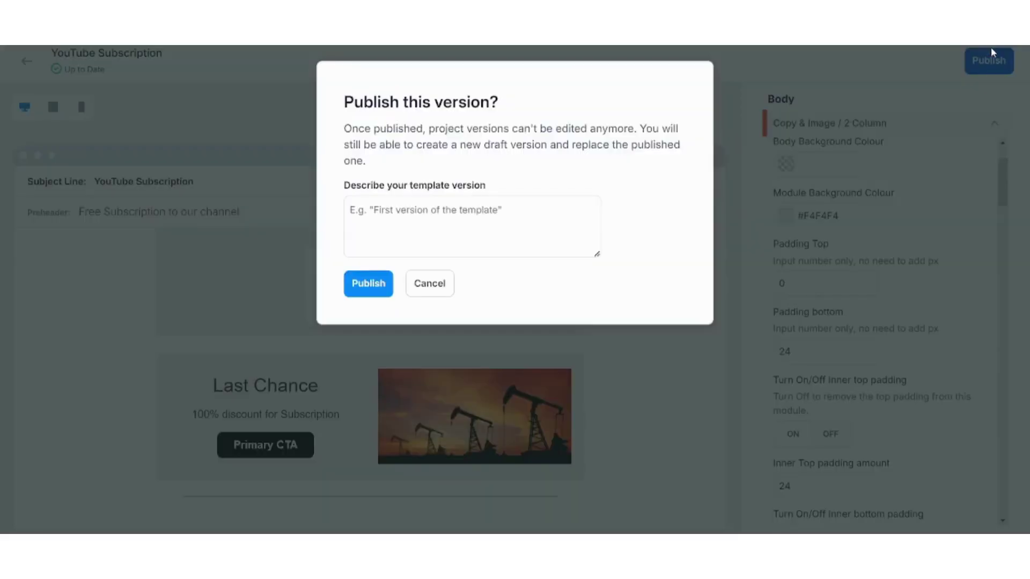
{"action": "left_click", "coordinate": [431, 239]}
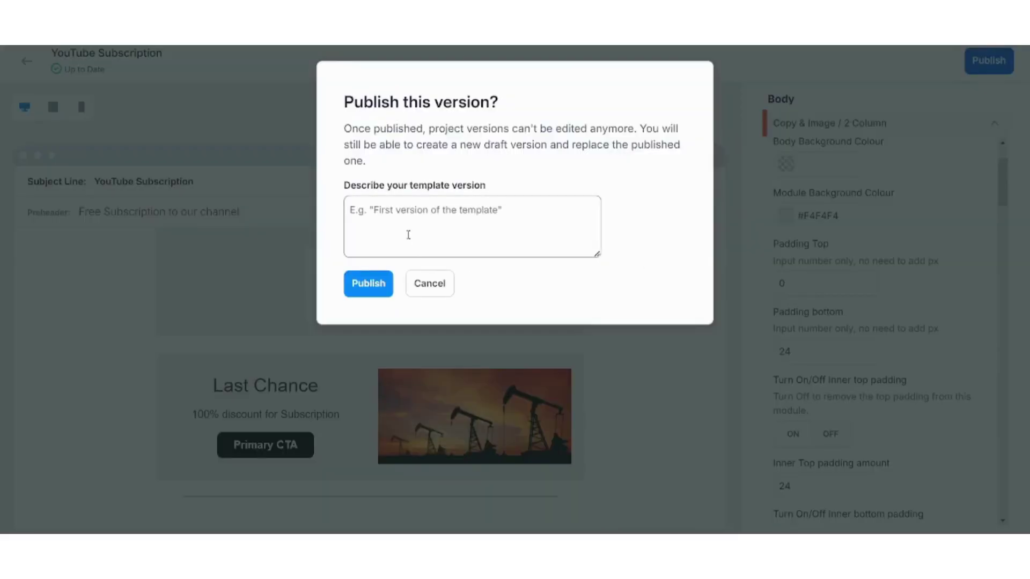
{"action": "left_click", "coordinate": [409, 234]}
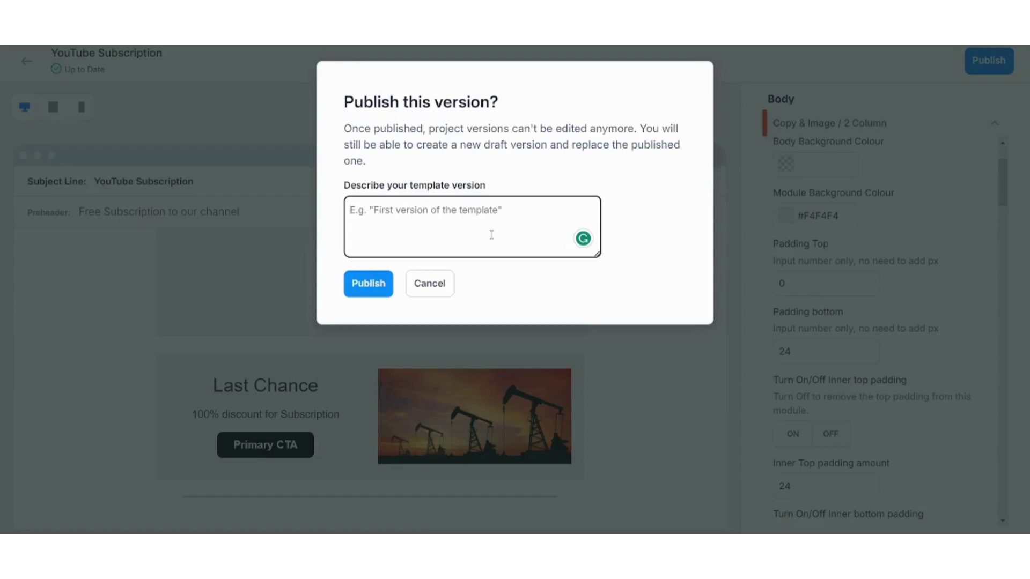
{"action": "type", "text": "YouTu"}
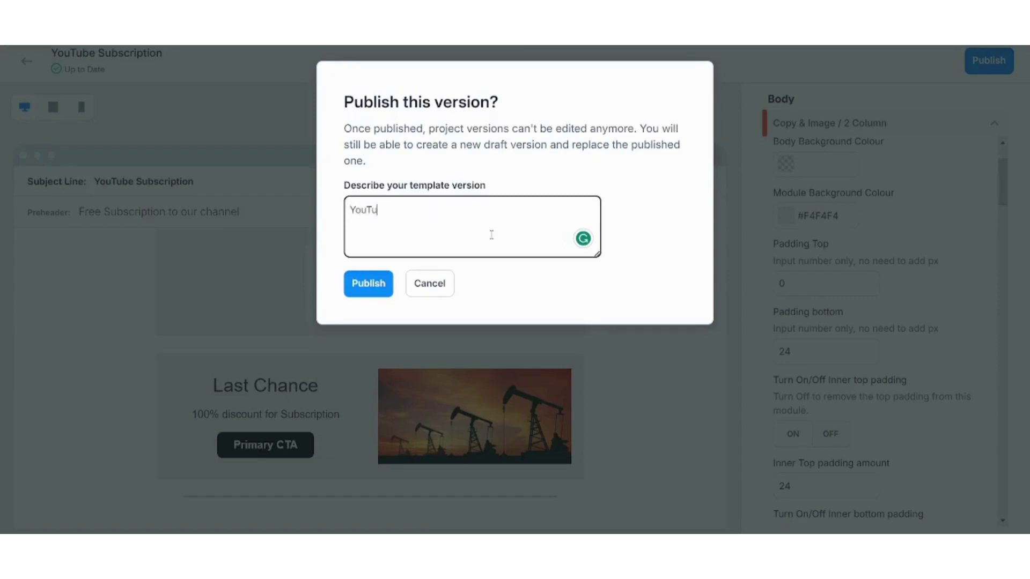
{"action": "type", "text": "be Subscription"}
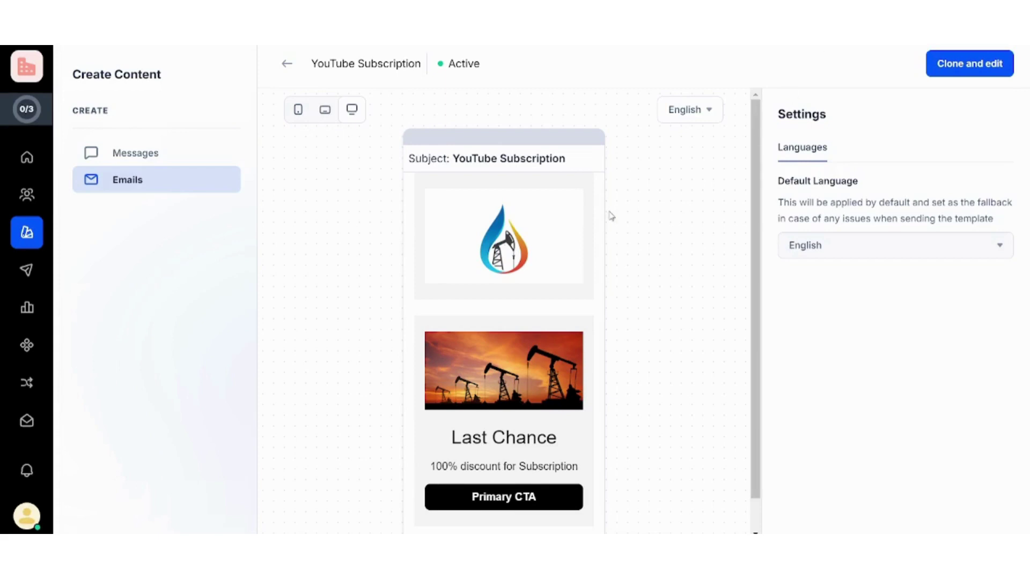
- Leave the template preview for the YouTube Subscription project's Versions list
{"action": "left_click_drag", "start_coordinate": [757, 204], "coordinate": [766, 253]}
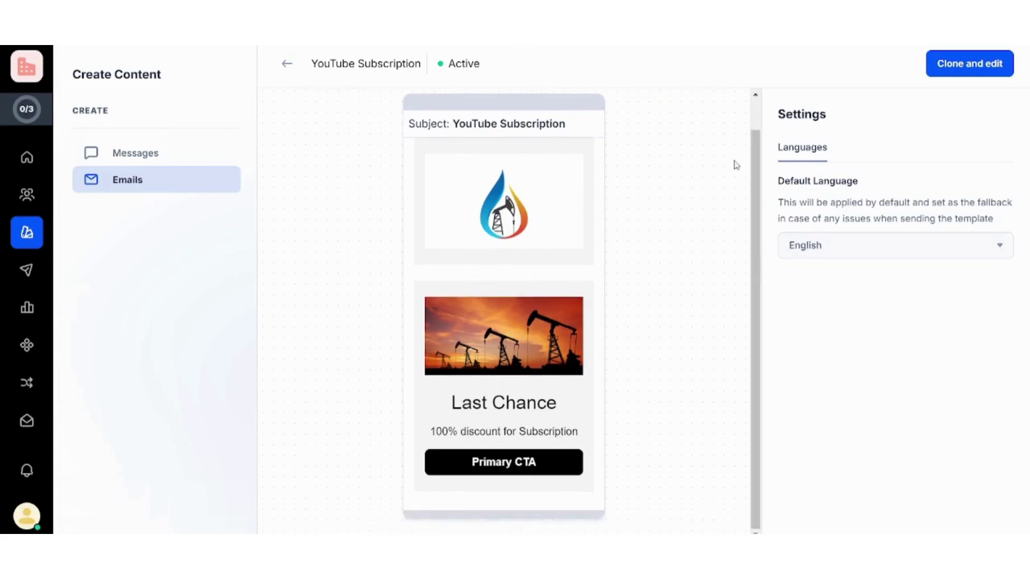
{"action": "scroll", "coordinate": [750, 230], "scroll_direction": "up", "scroll_amount": 2}
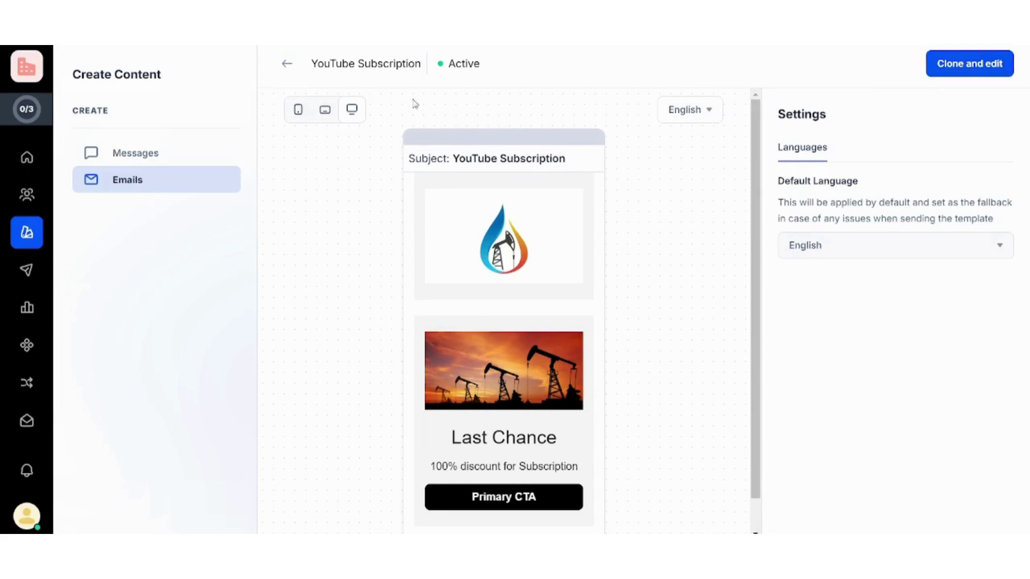
{"action": "left_click", "coordinate": [288, 64]}
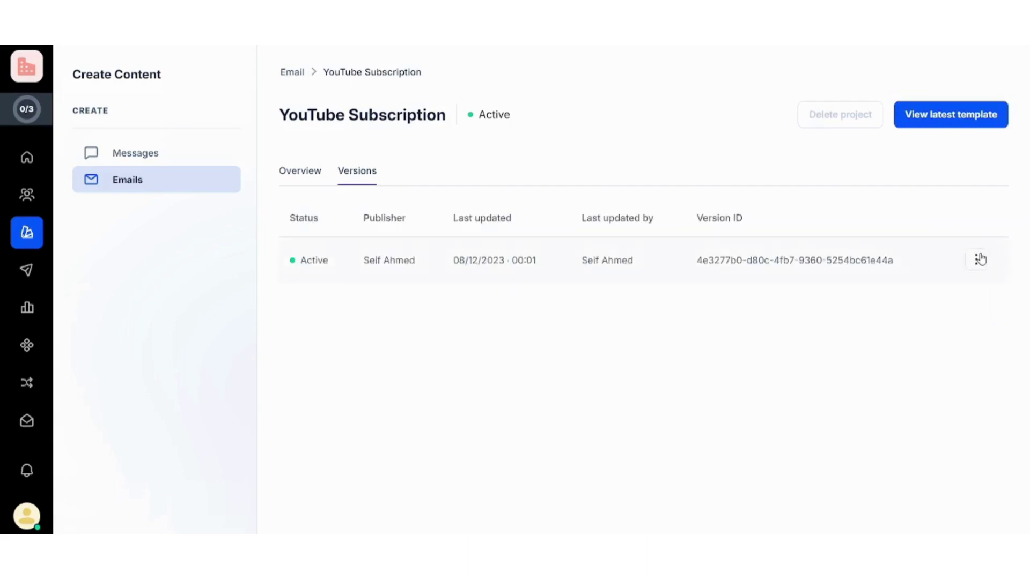
- Go from the Campaigns area to the Analyze Performance overview of campaign insights
{"action": "left_click", "coordinate": [980, 260]}
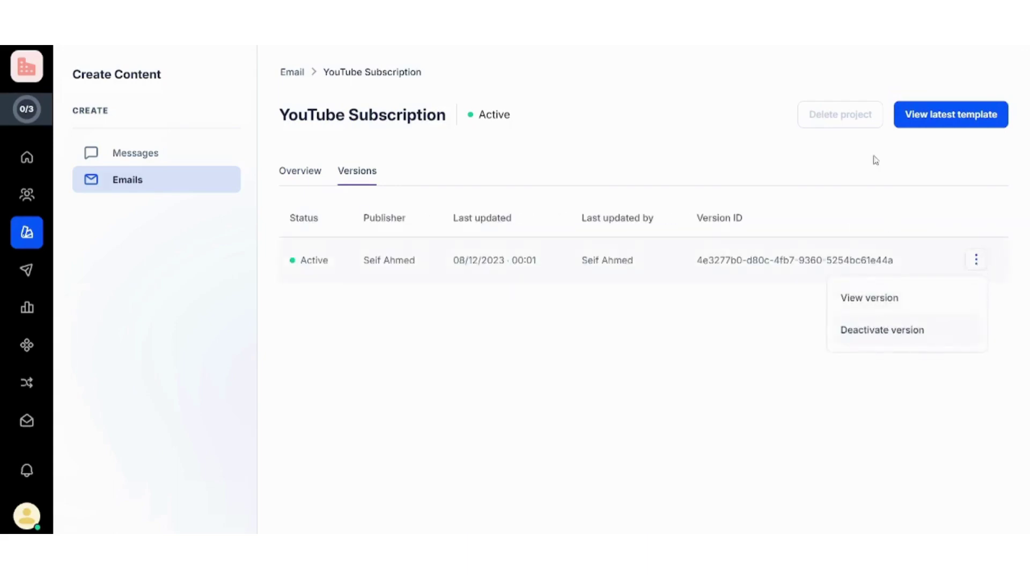
{"action": "left_click", "coordinate": [518, 315]}
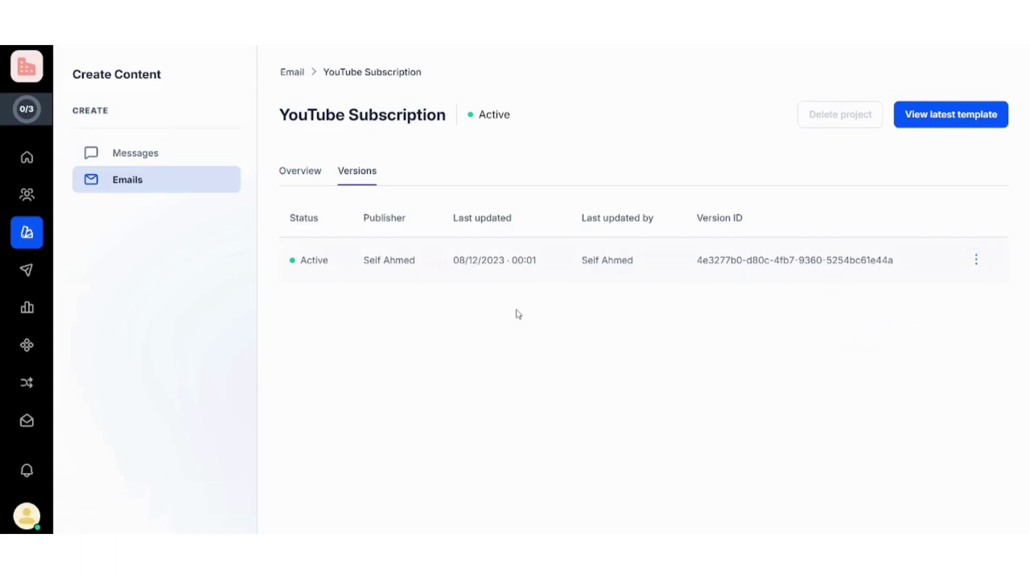
{"action": "left_click", "coordinate": [34, 260]}
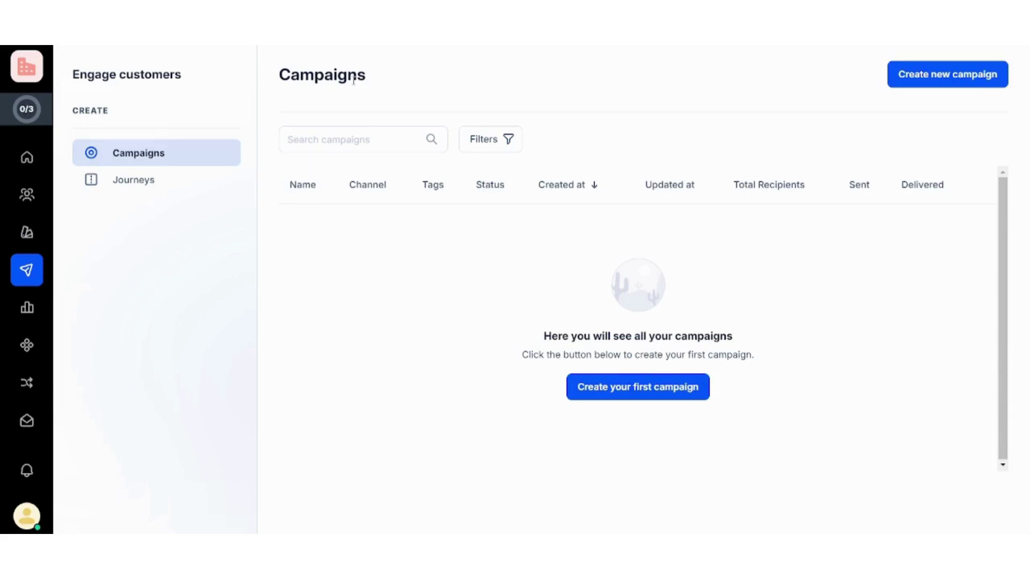
{"action": "left_click", "coordinate": [33, 315]}
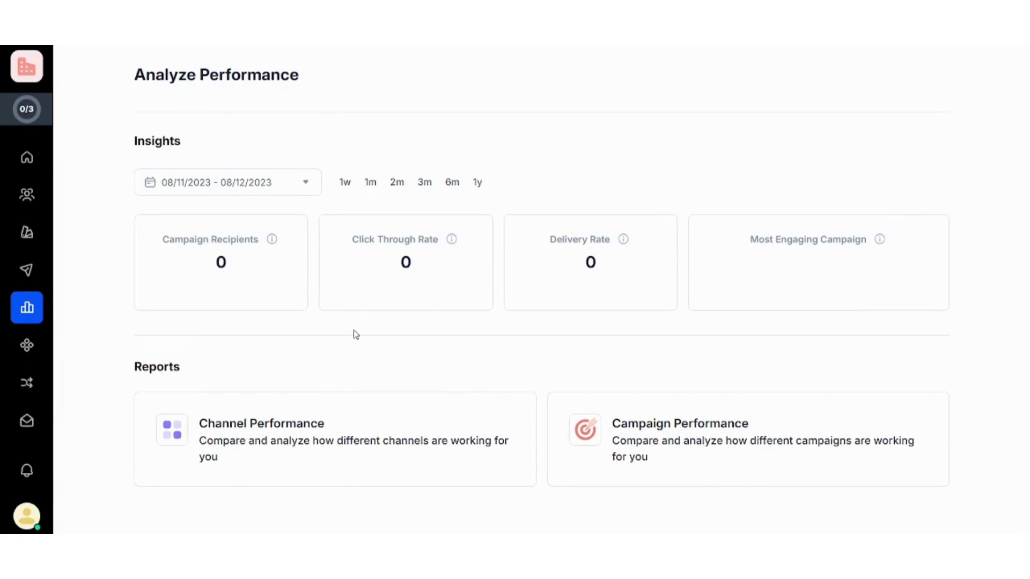
- Open the Email channel's Install Email form from Enable Channels
{"action": "left_click", "coordinate": [37, 345]}
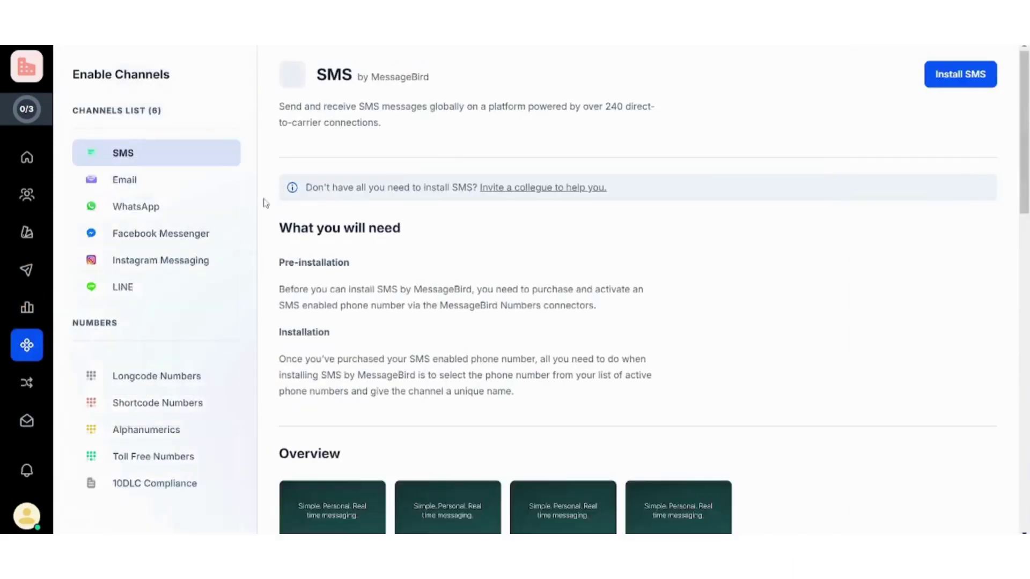
{"action": "left_click", "coordinate": [161, 177]}
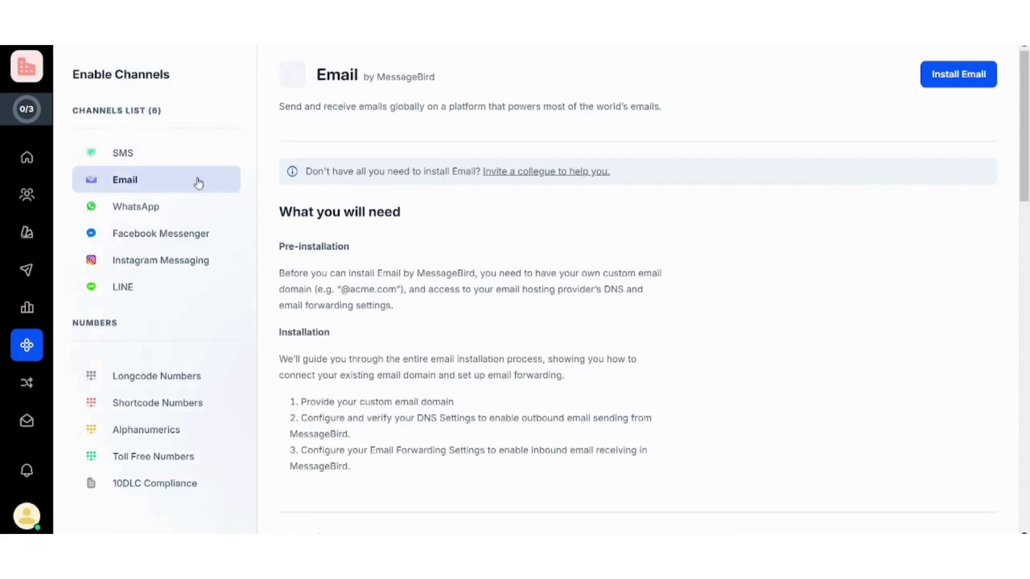
{"action": "left_click", "coordinate": [933, 82]}
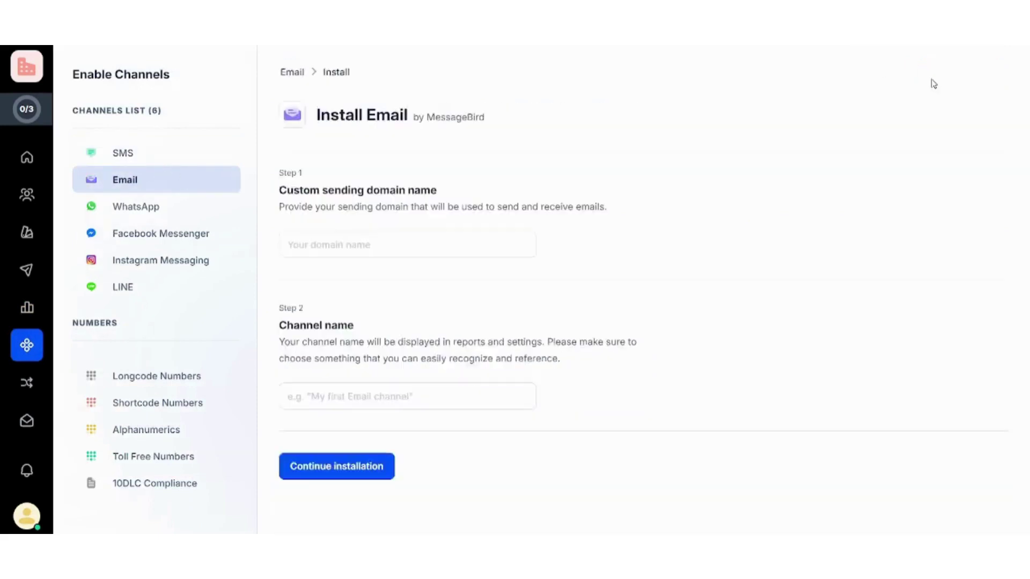
- Enter a sending domain and set the channel name to Free Subscription
{"action": "left_click", "coordinate": [347, 242]}
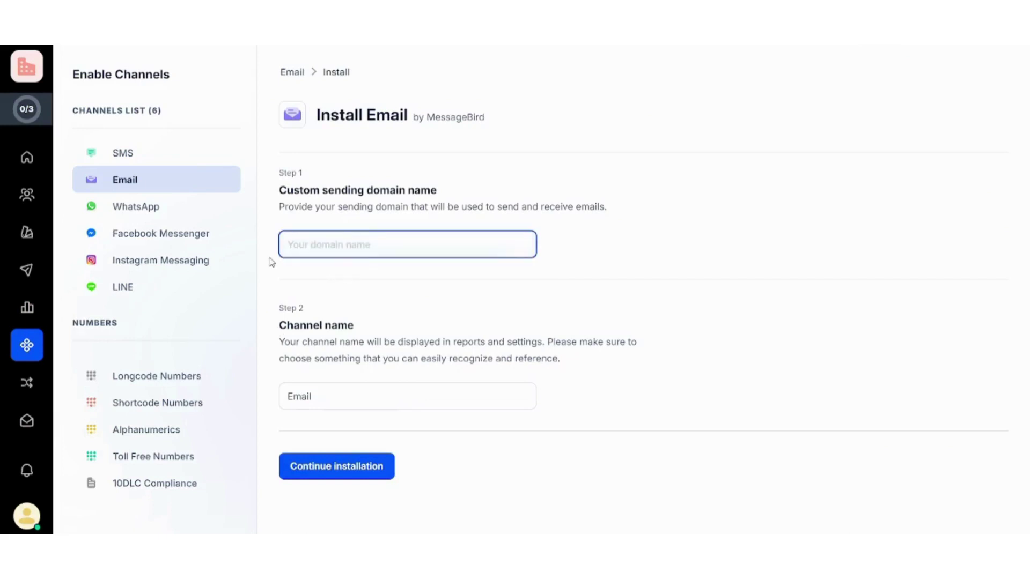
{"action": "type", "text": "Y"}
{"action": "key", "text": "BackSpace"}
{"action": "key", "text": "BackSpace"}
{"action": "type", "text": "outubeoil&gas.com"}
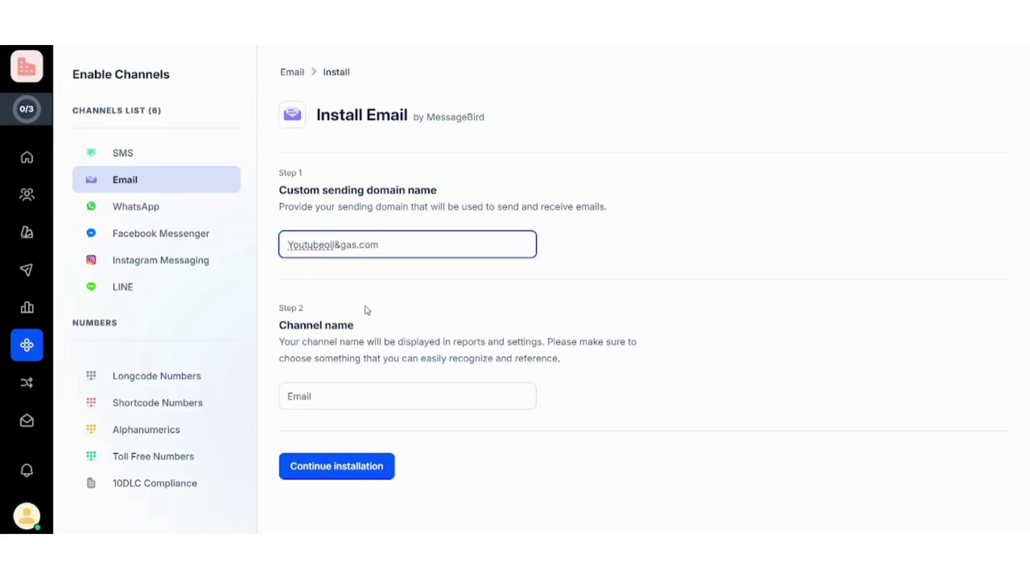
{"action": "key", "text": "Tab"}
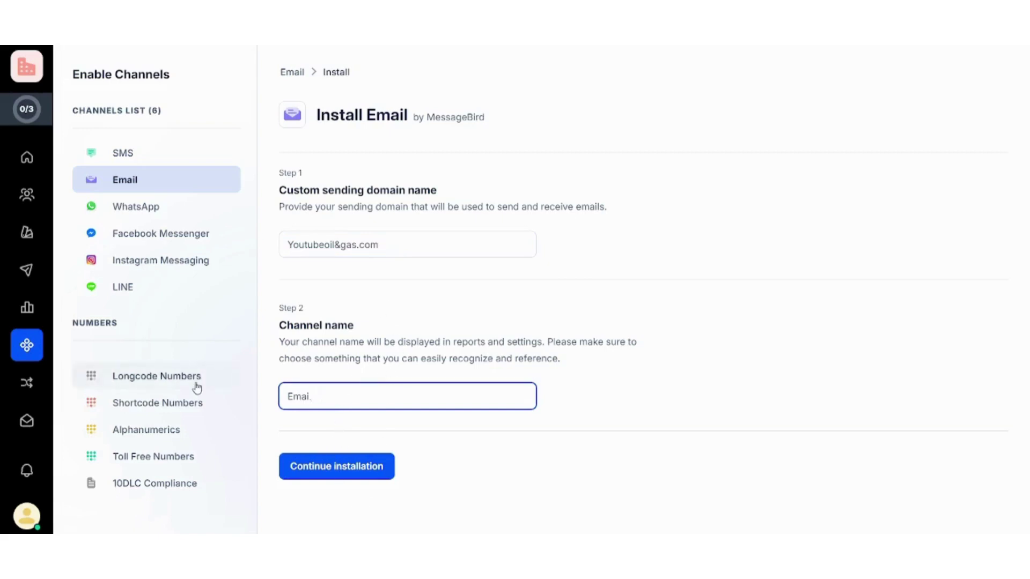
{"action": "key", "text": "BackSpace"}
{"action": "type", "text": "Free Subscription"}
- Replace the rejected sending domain with Bap.com
{"action": "left_click", "coordinate": [301, 468]}
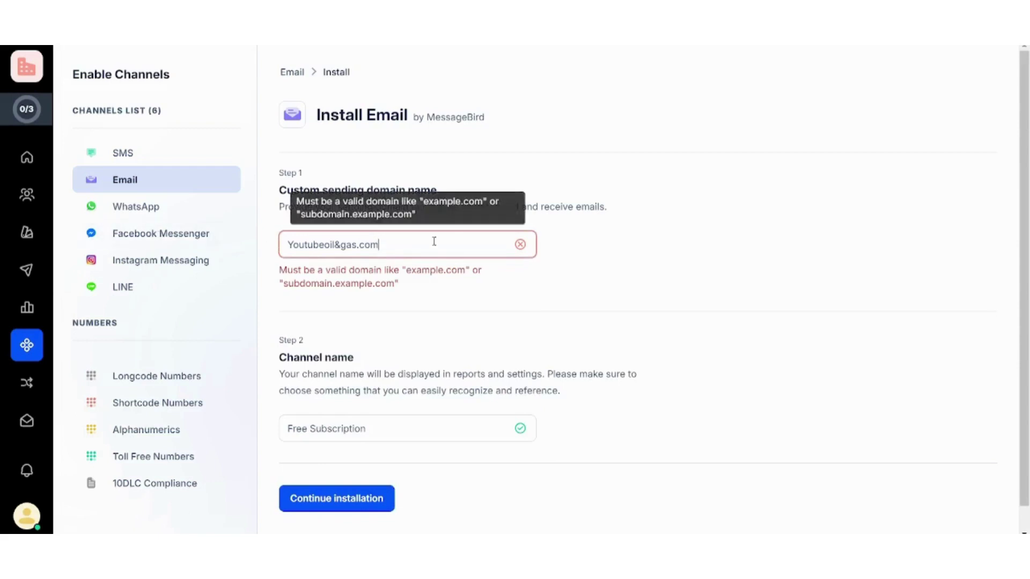
{"action": "left_click_drag", "start_coordinate": [432, 242], "coordinate": [273, 240]}
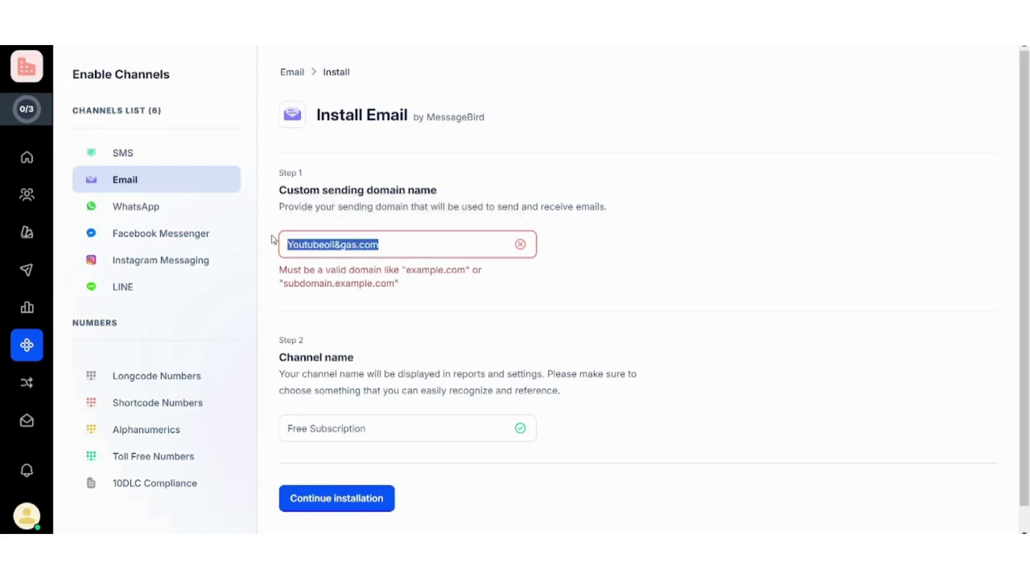
{"action": "type", "text": "Pab"}
{"action": "key", "text": "BackSpace"}
{"action": "key", "text": "BackSpace"}
{"action": "key", "text": "BackSpace"}
{"action": "type", "text": "Bap"}
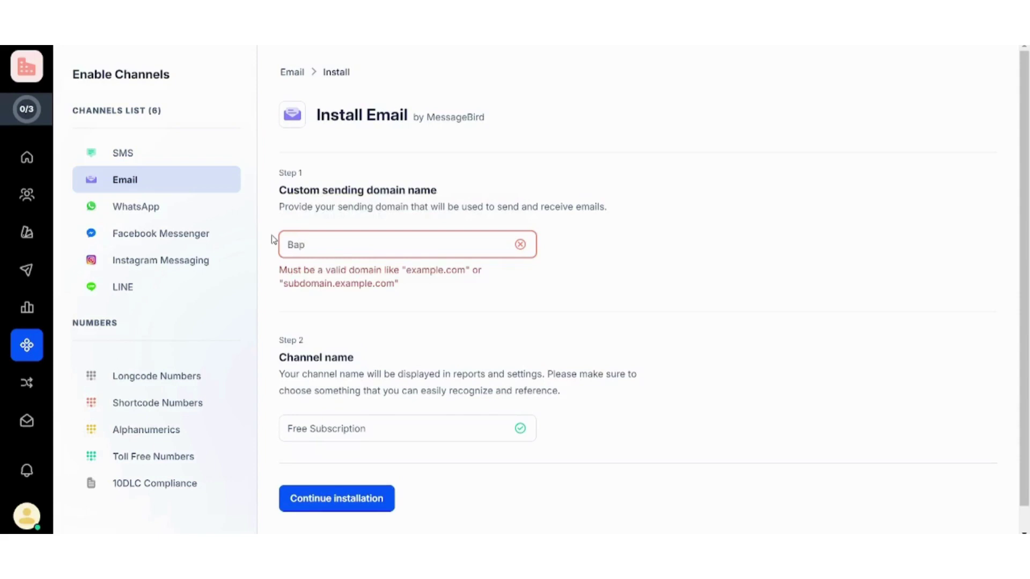
{"action": "type", "text": ".con"}
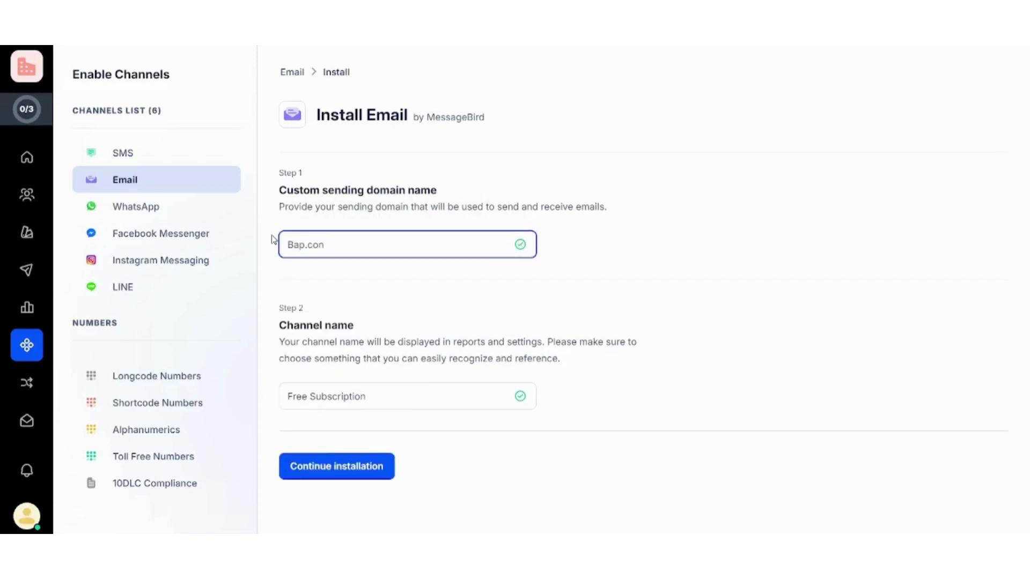
{"action": "key", "text": "BackSpace"}
- Finish the domain as Bap.com and install the Free Subscription email channel
{"action": "type", "text": "m"}
{"action": "left_click", "coordinate": [347, 476]}
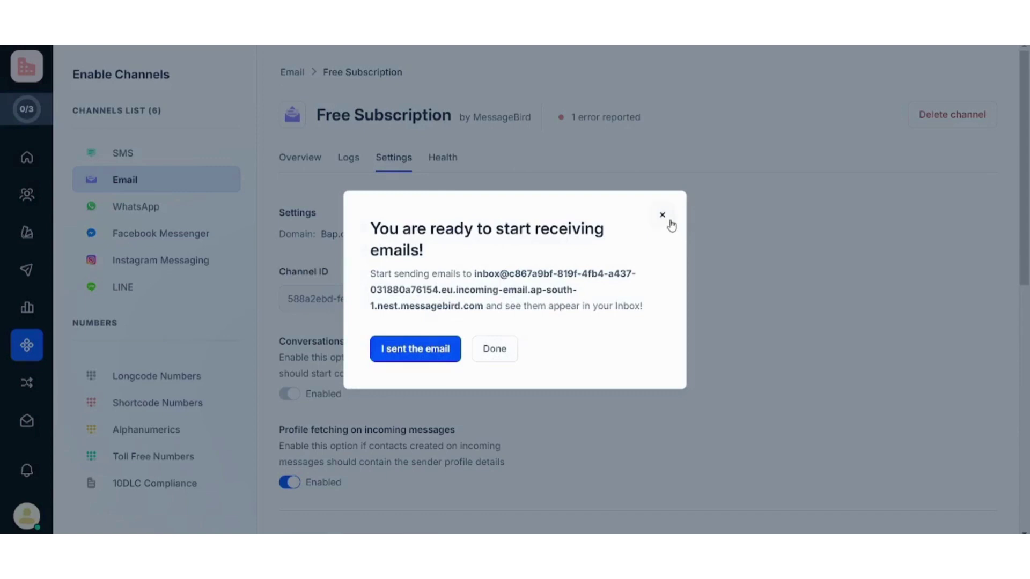
{"action": "left_click", "coordinate": [663, 216]}
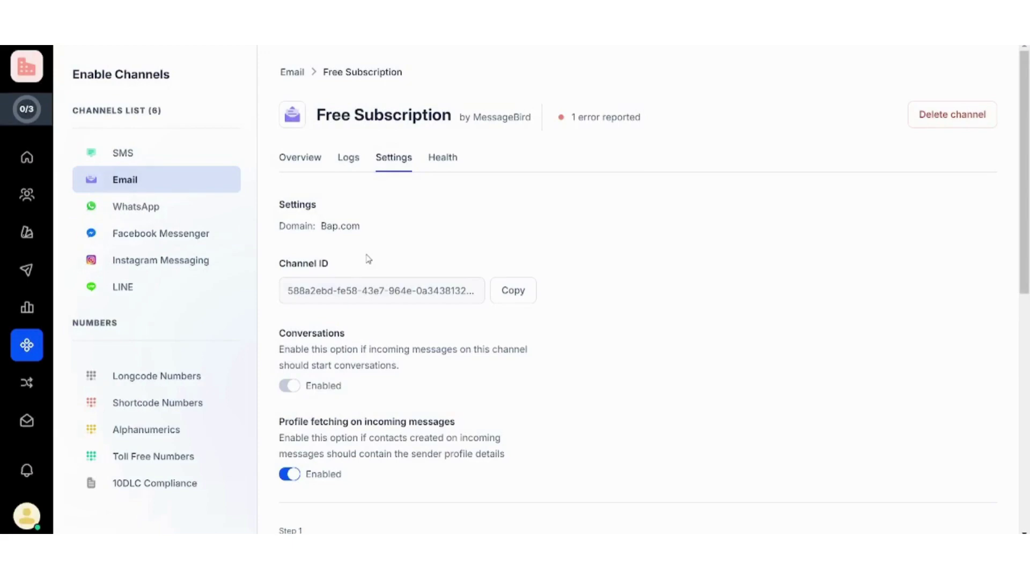
- Review the channel's configuration, then go to the Automate work Flows page
{"action": "mouse_move", "coordinate": [1024, 187]}
{"action": "left_mouse_down"}
{"action": "mouse_move", "coordinate": [1027, 410]}
{"action": "mouse_move", "coordinate": [1025, 187]}
{"action": "left_mouse_up"}
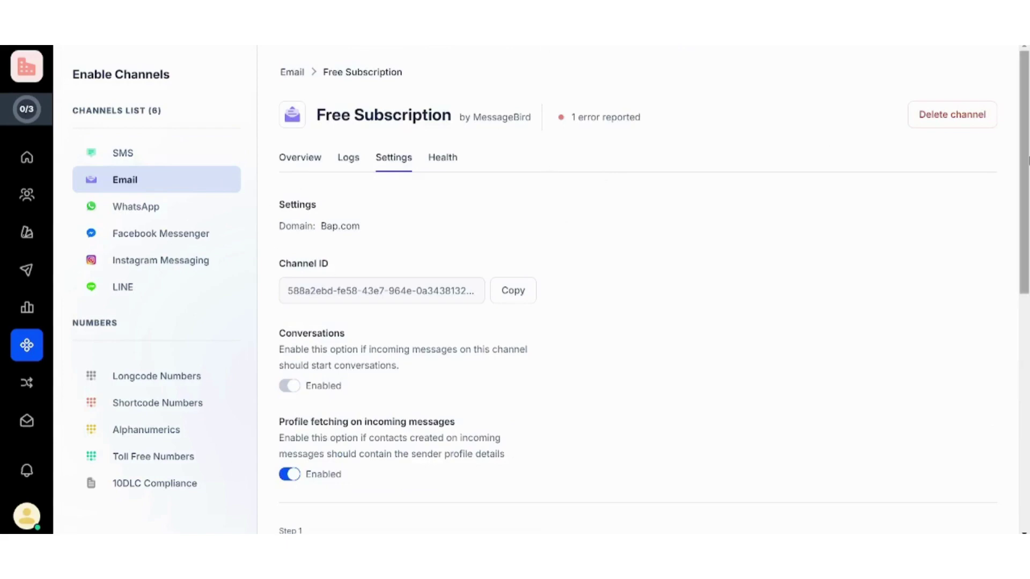
{"action": "scroll", "coordinate": [1022, 158], "scroll_direction": "down", "scroll_amount": 1}
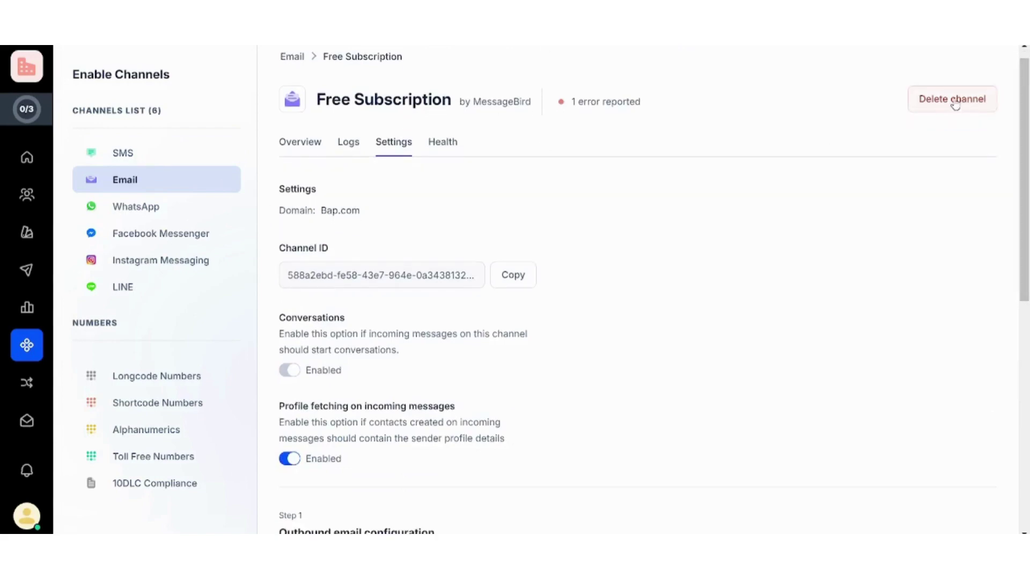
{"action": "left_click_drag", "start_coordinate": [1025, 264], "coordinate": [1028, 493]}
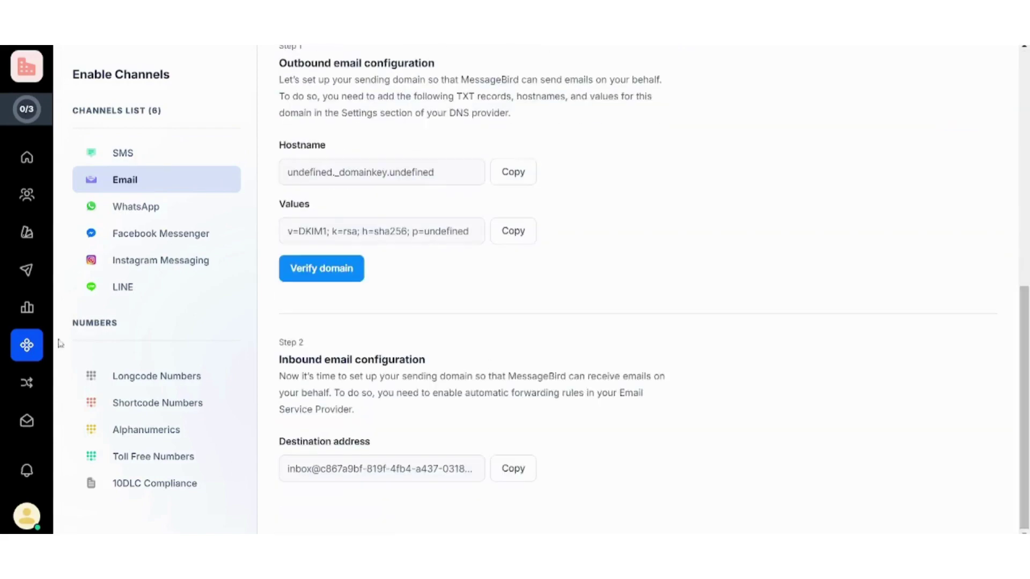
{"action": "left_click", "coordinate": [27, 384]}
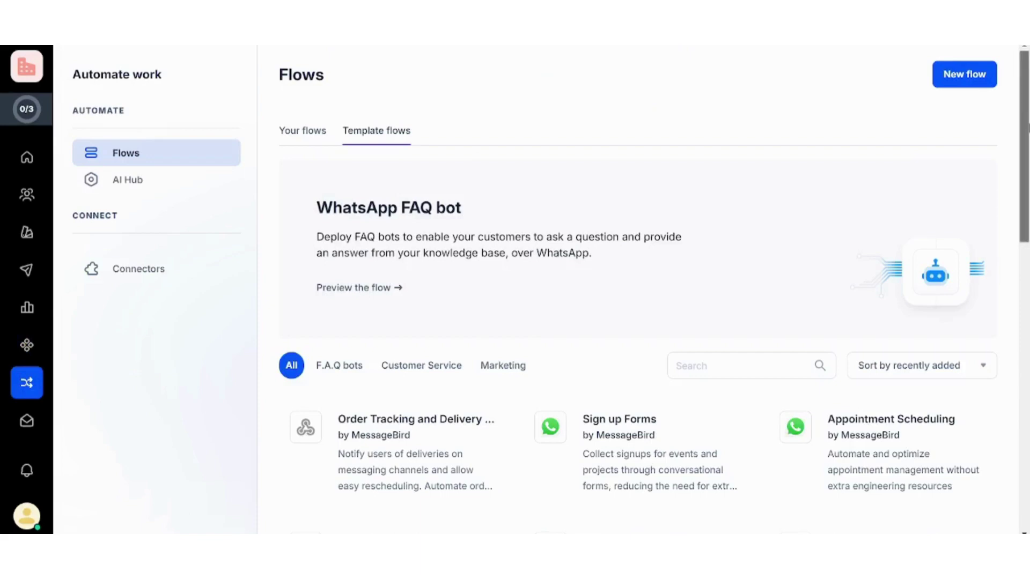
- Create a new untitled flow from the top of the Flows page
{"action": "left_click_drag", "start_coordinate": [1026, 129], "coordinate": [1028, 161]}
{"action": "scroll", "coordinate": [1013, 85], "scroll_direction": "up", "scroll_amount": 3}
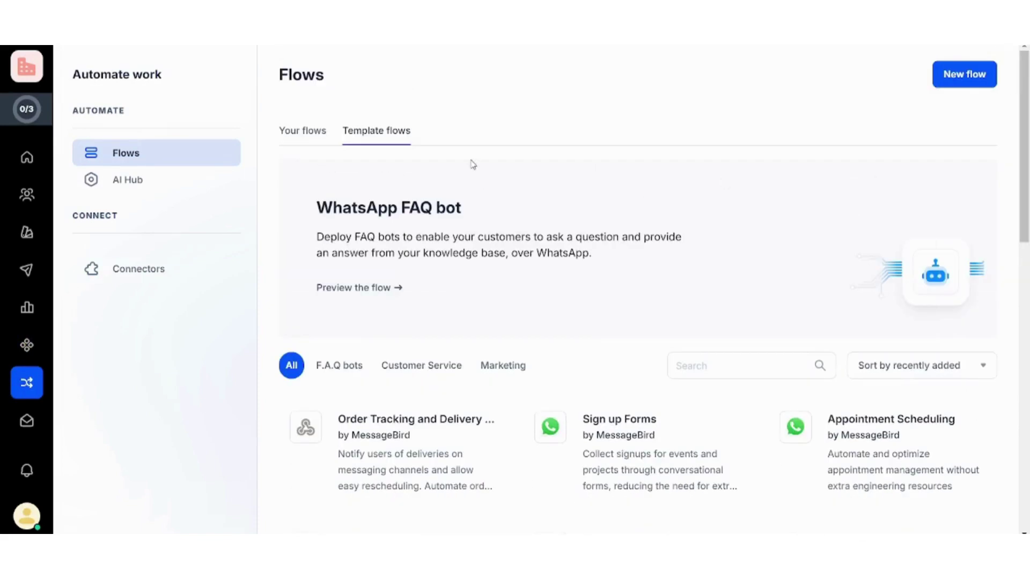
{"action": "left_click", "coordinate": [985, 85]}
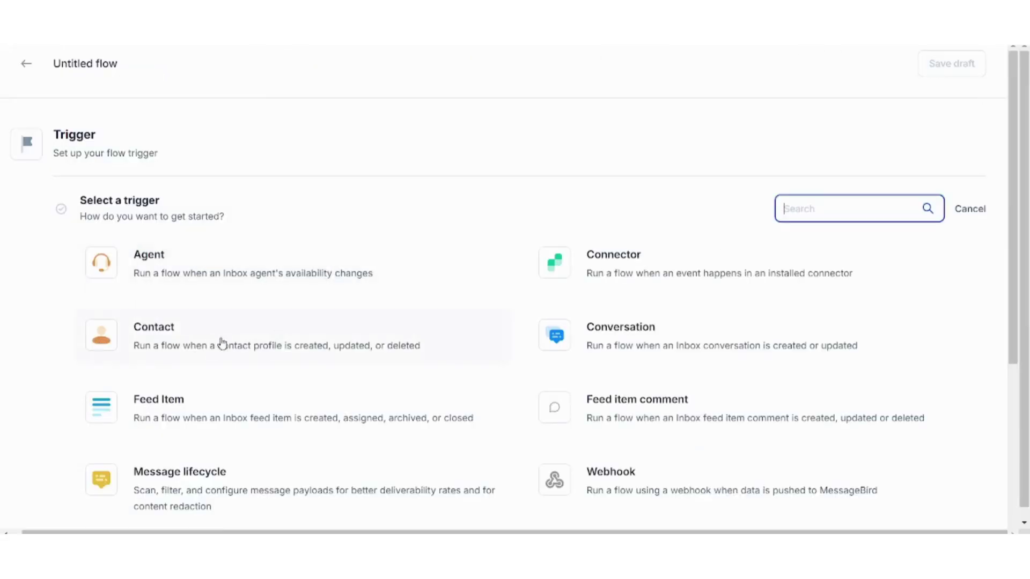
- Choose a Contact trigger with the Contact Created event and save it
{"action": "left_click", "coordinate": [276, 350]}
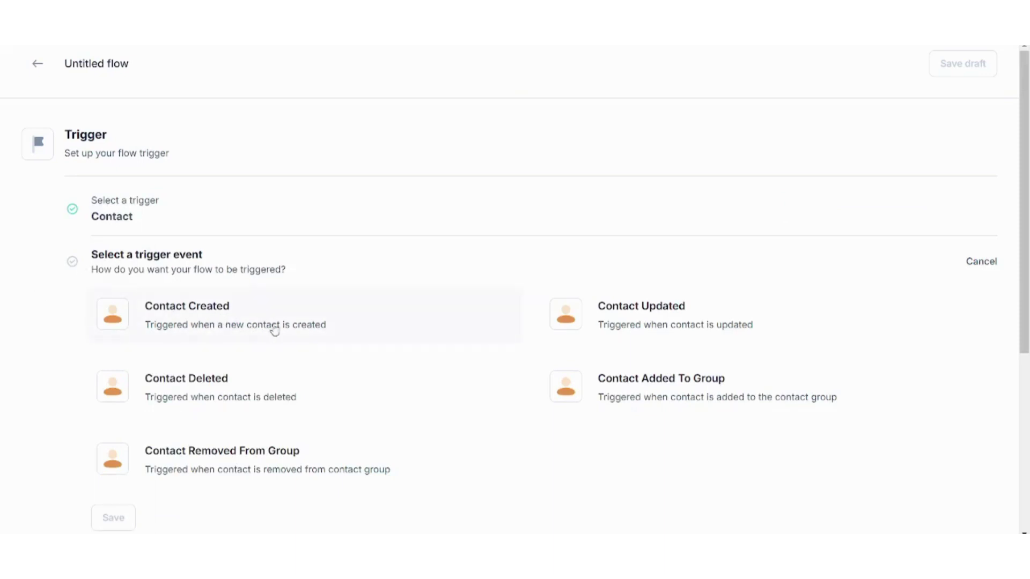
{"action": "left_click", "coordinate": [233, 312]}
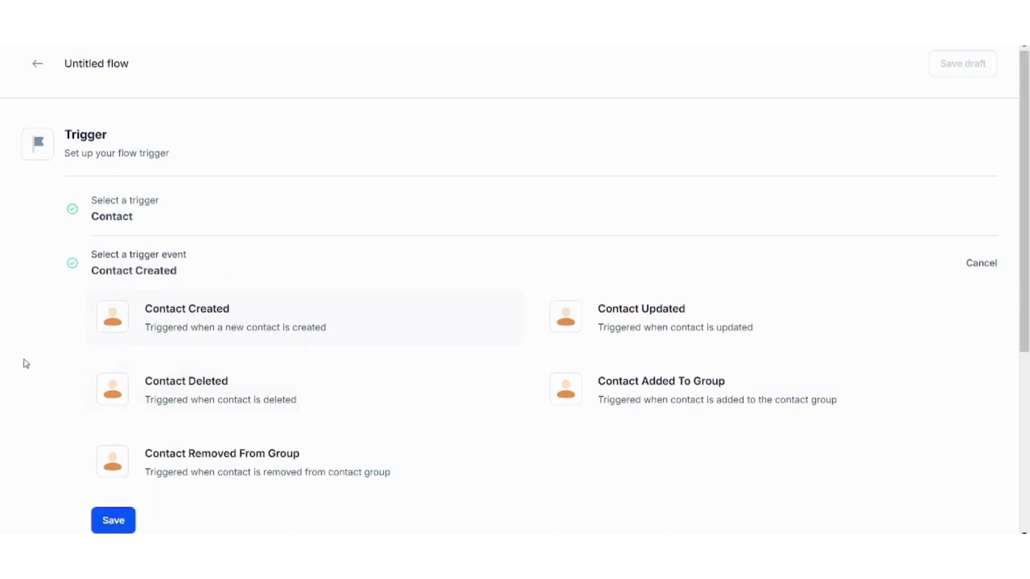
{"action": "scroll", "coordinate": [25, 363], "scroll_direction": "down", "scroll_amount": 2}
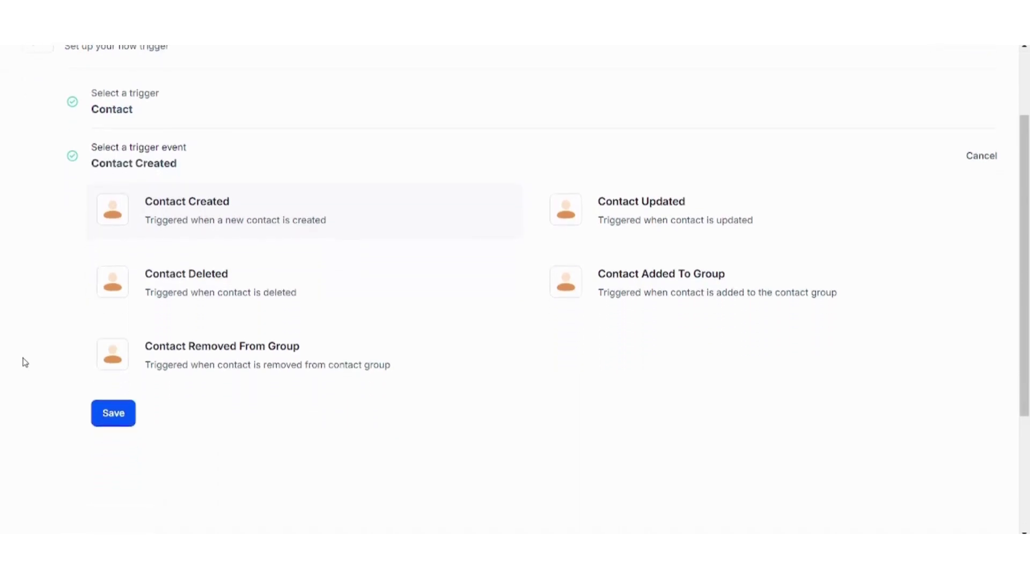
{"action": "scroll", "coordinate": [200, 138], "scroll_direction": "down", "scroll_amount": 2}
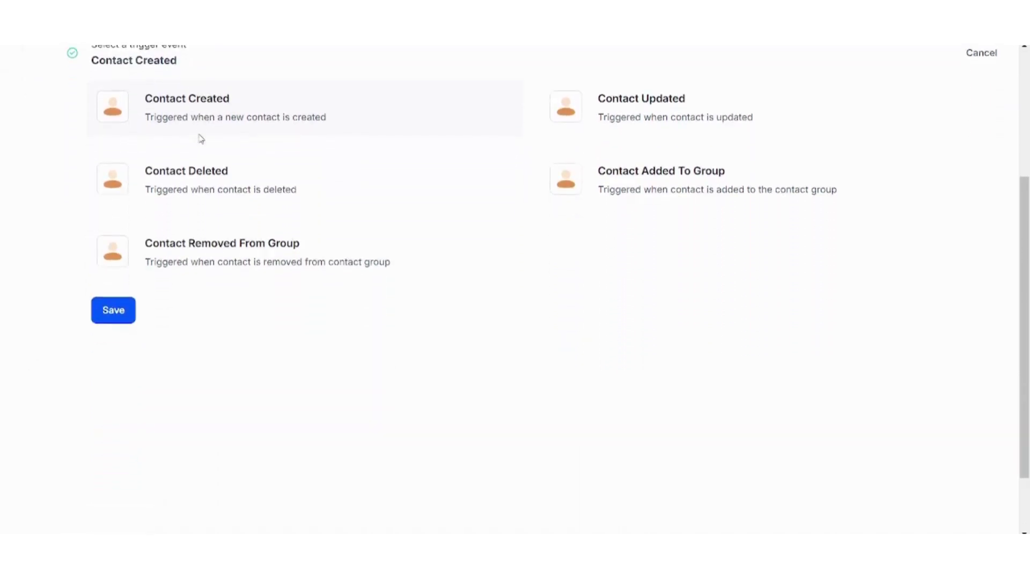
{"action": "scroll", "coordinate": [199, 140], "scroll_direction": "up", "scroll_amount": 2}
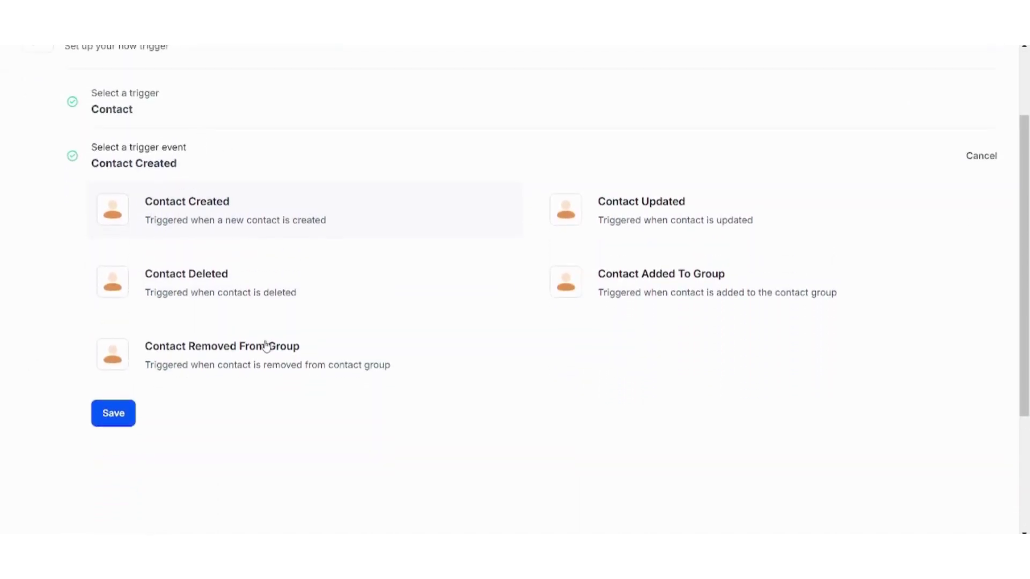
{"action": "left_click", "coordinate": [130, 414]}
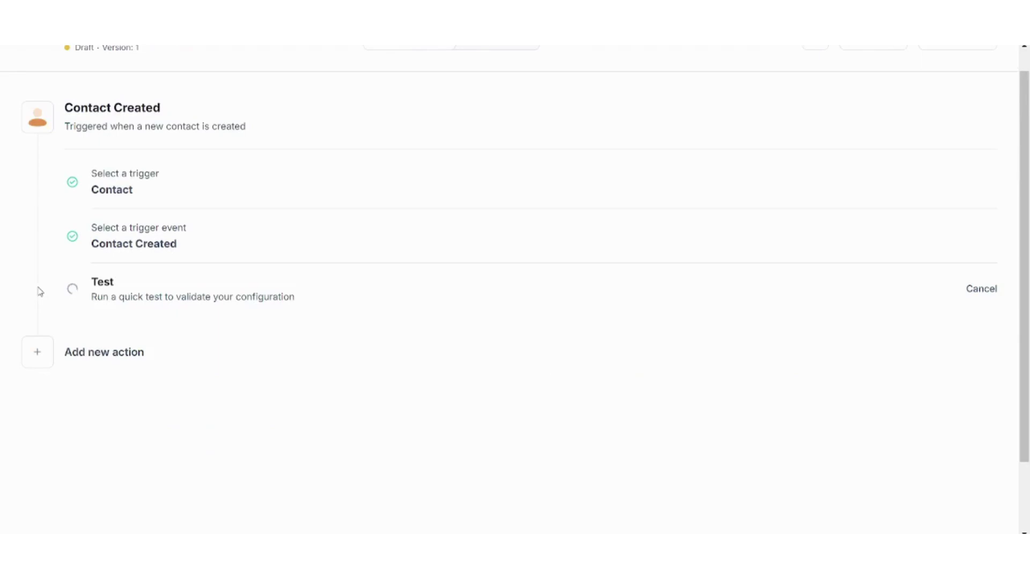
- Browse the action list and show the contact-related actions
{"action": "scroll", "coordinate": [31, 419], "scroll_direction": "down", "scroll_amount": 3}
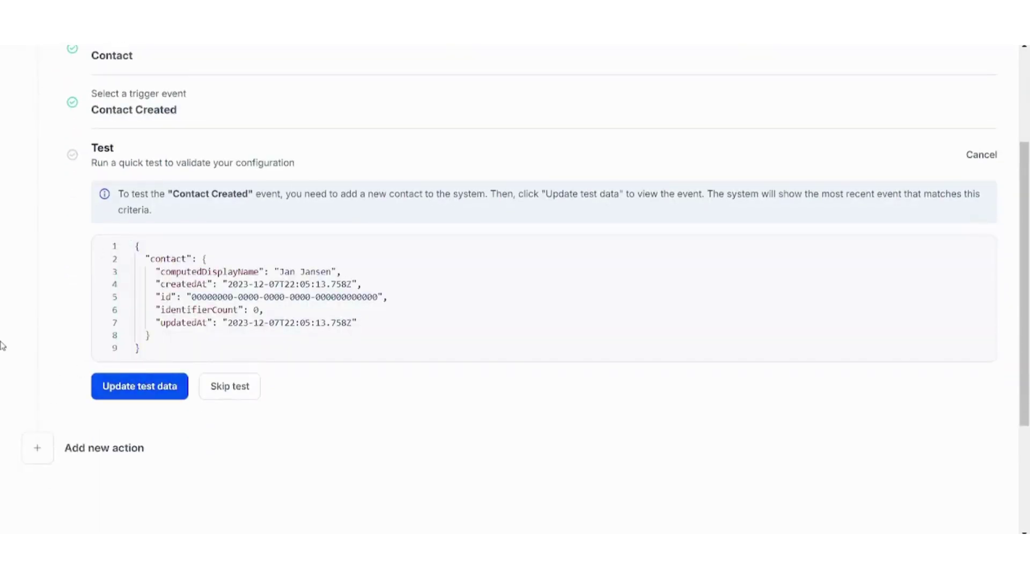
{"action": "scroll", "coordinate": [2, 346], "scroll_direction": "down", "scroll_amount": 2}
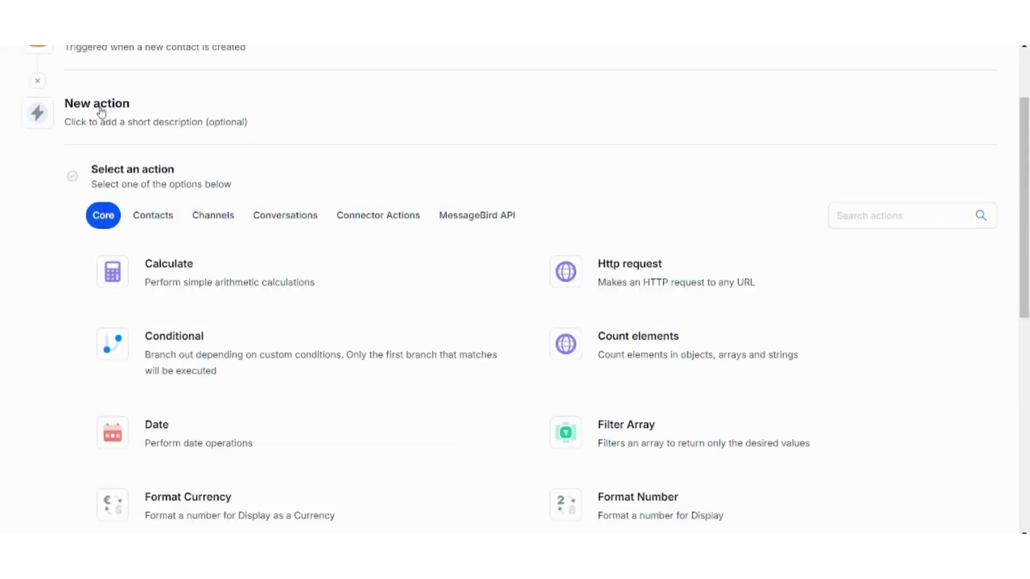
{"action": "scroll", "coordinate": [101, 107], "scroll_direction": "up", "scroll_amount": 2}
{"action": "scroll", "coordinate": [102, 111], "scroll_direction": "up", "scroll_amount": 2}
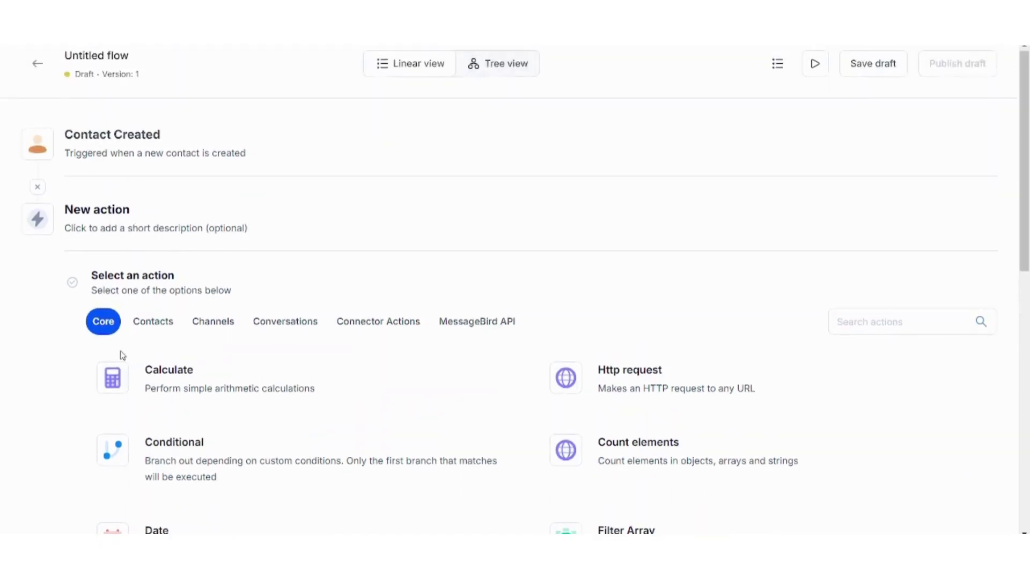
{"action": "scroll", "coordinate": [66, 381], "scroll_direction": "down", "scroll_amount": 2}
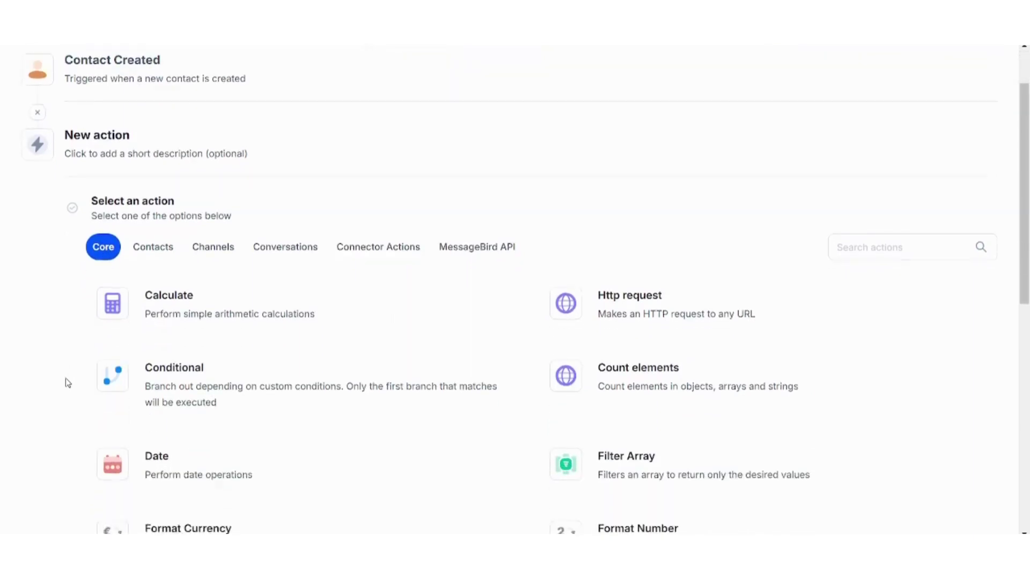
{"action": "scroll", "coordinate": [68, 382], "scroll_direction": "down", "scroll_amount": 2}
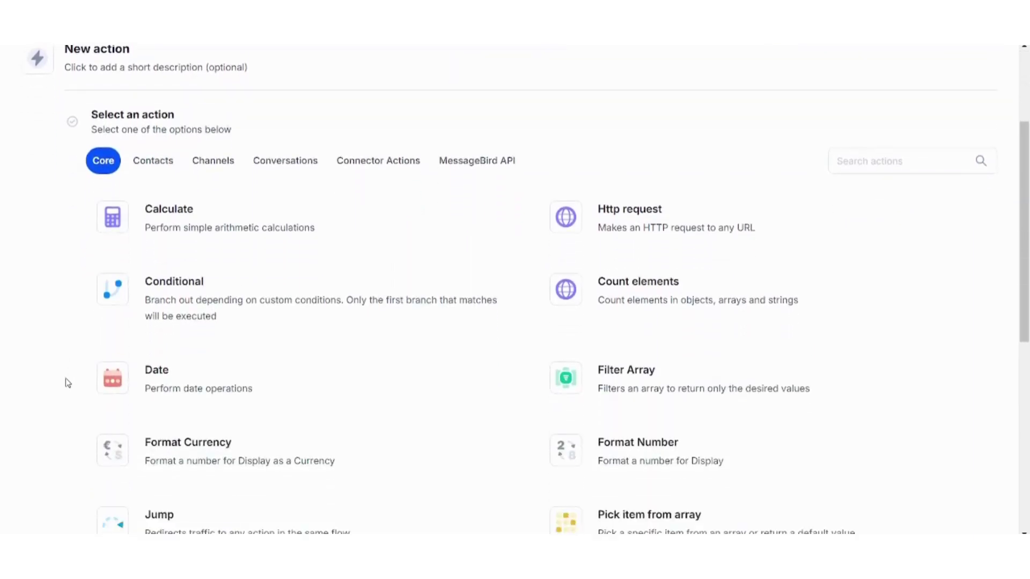
{"action": "scroll", "coordinate": [67, 382], "scroll_direction": "down", "scroll_amount": 1}
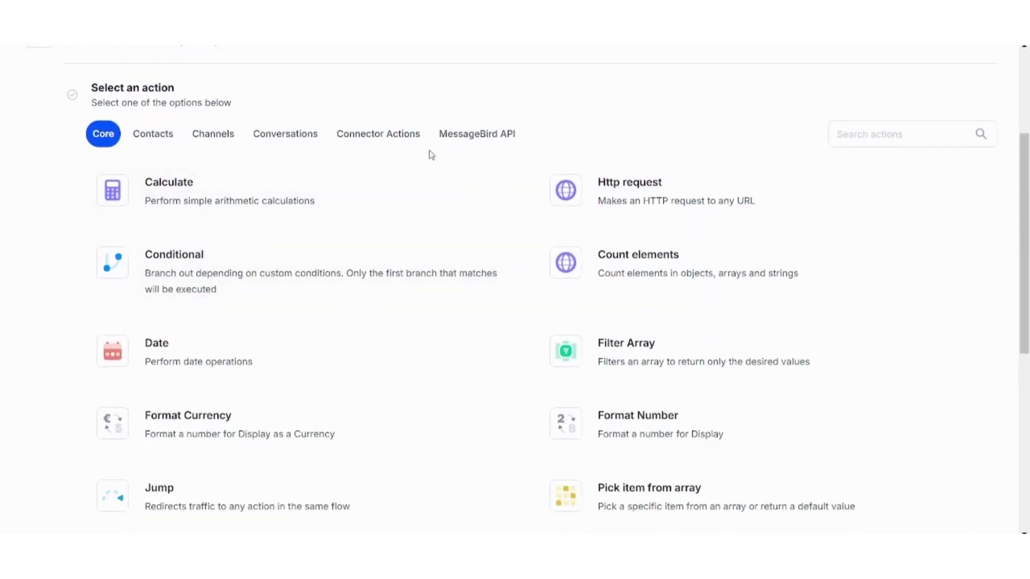
{"action": "left_click", "coordinate": [151, 138]}
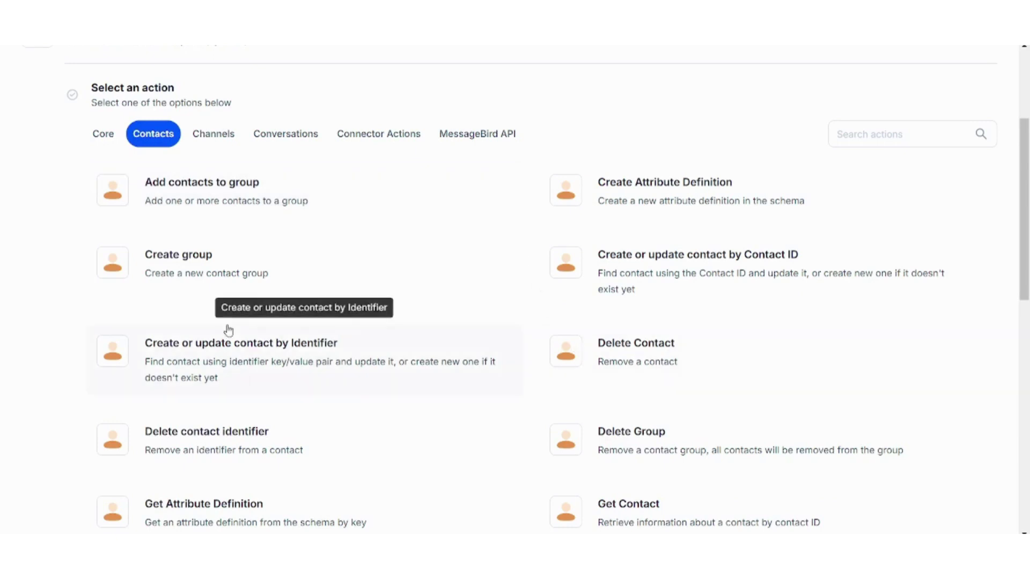
- Add Create group as the action following the Contact Created trigger
{"action": "scroll", "coordinate": [27, 391], "scroll_direction": "down", "scroll_amount": 1}
{"action": "scroll", "coordinate": [28, 391], "scroll_direction": "down", "scroll_amount": 4}
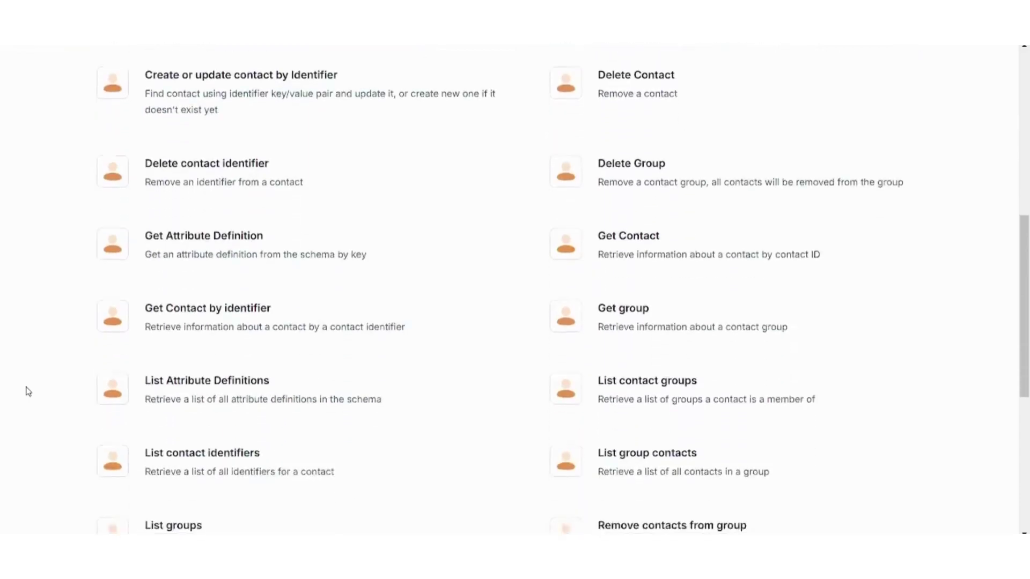
{"action": "scroll", "coordinate": [28, 391], "scroll_direction": "down", "scroll_amount": 3}
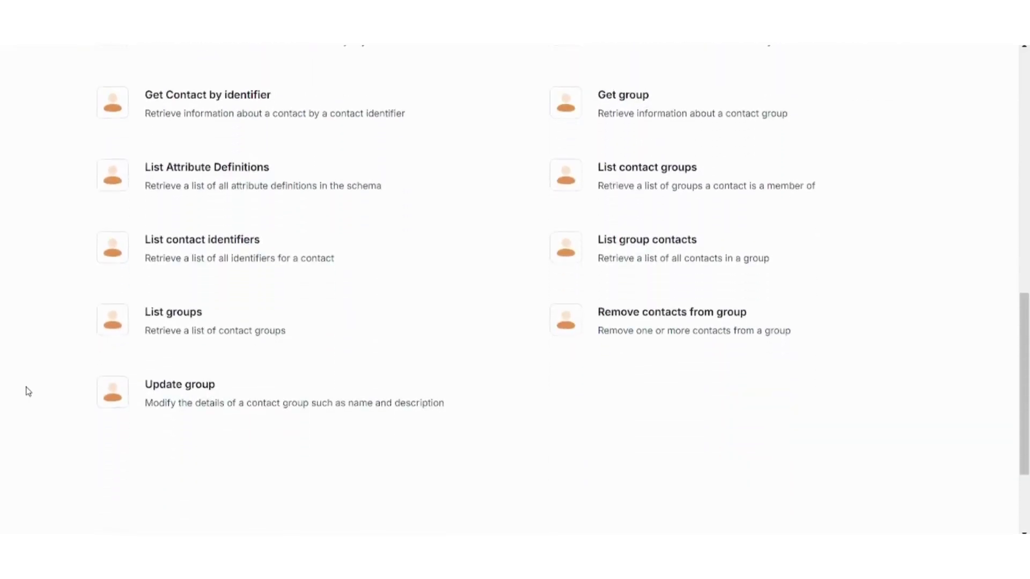
{"action": "scroll", "coordinate": [28, 391], "scroll_direction": "up", "scroll_amount": 1}
{"action": "scroll", "coordinate": [28, 391], "scroll_direction": "up", "scroll_amount": 8}
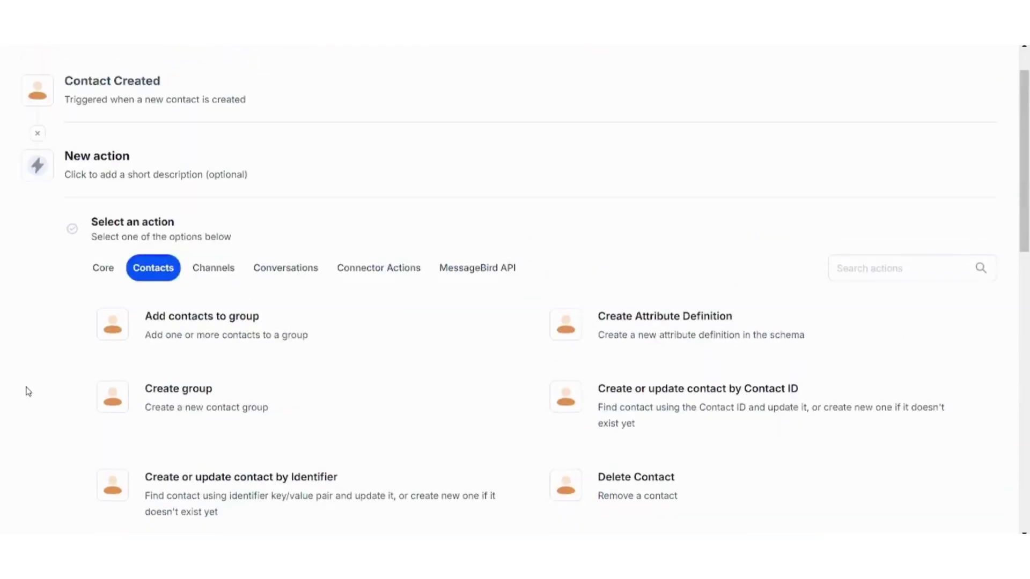
{"action": "left_click", "coordinate": [170, 397]}
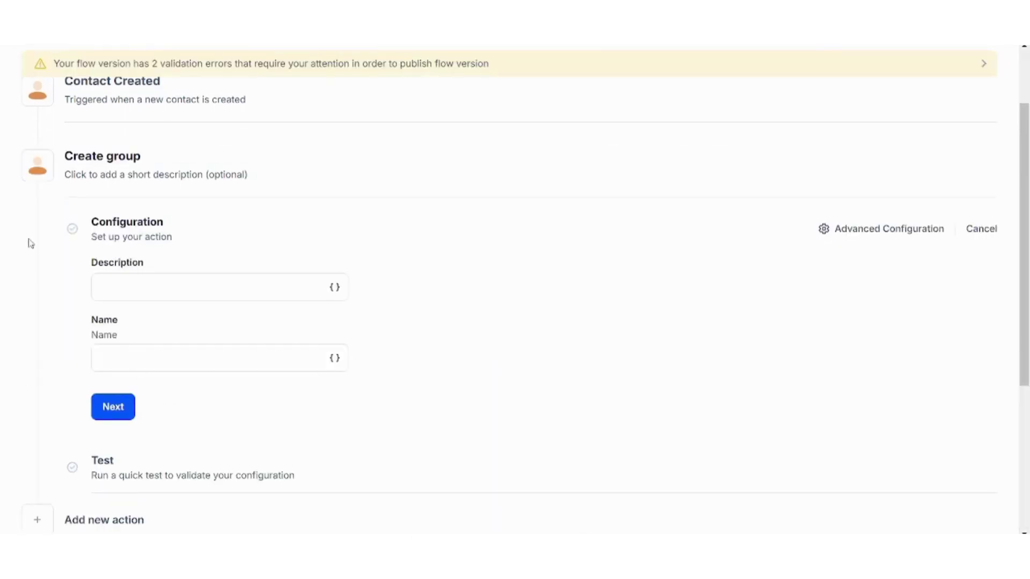
- Select the Create group step's Name field and scroll through its details panel
{"action": "scroll", "coordinate": [30, 243], "scroll_direction": "down", "scroll_amount": 2}
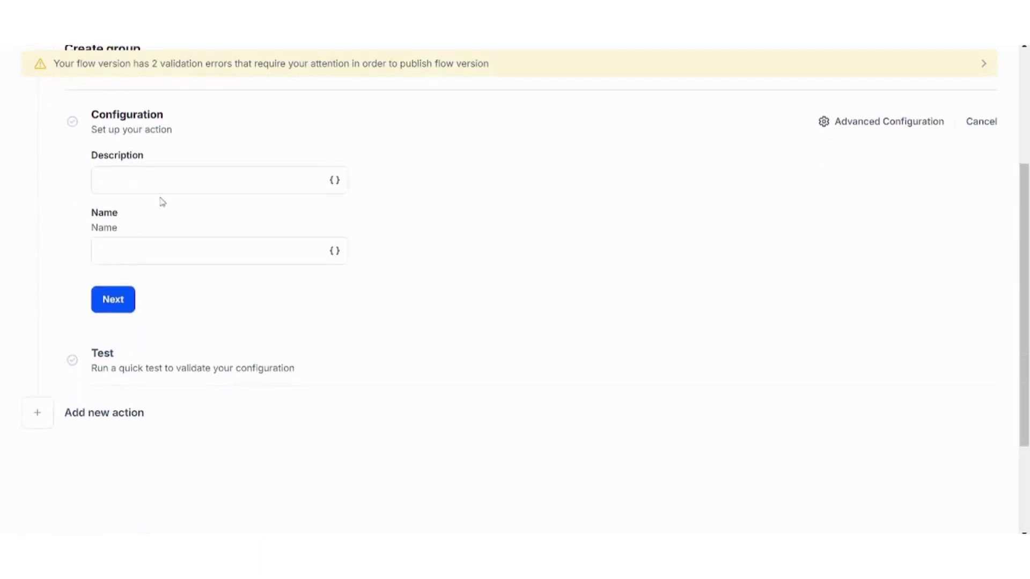
{"action": "left_click", "coordinate": [165, 263]}
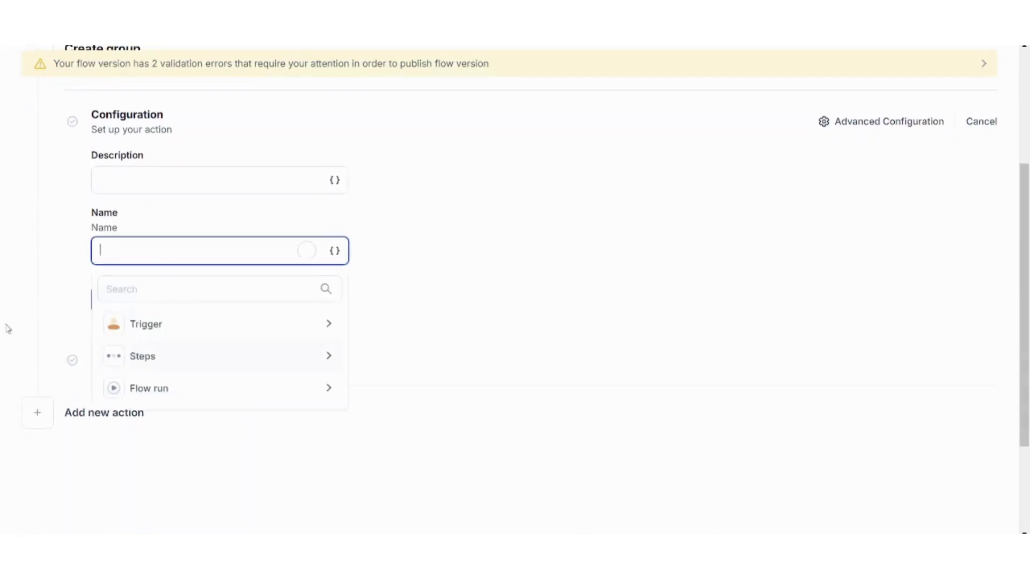
{"action": "left_click", "coordinate": [7, 303]}
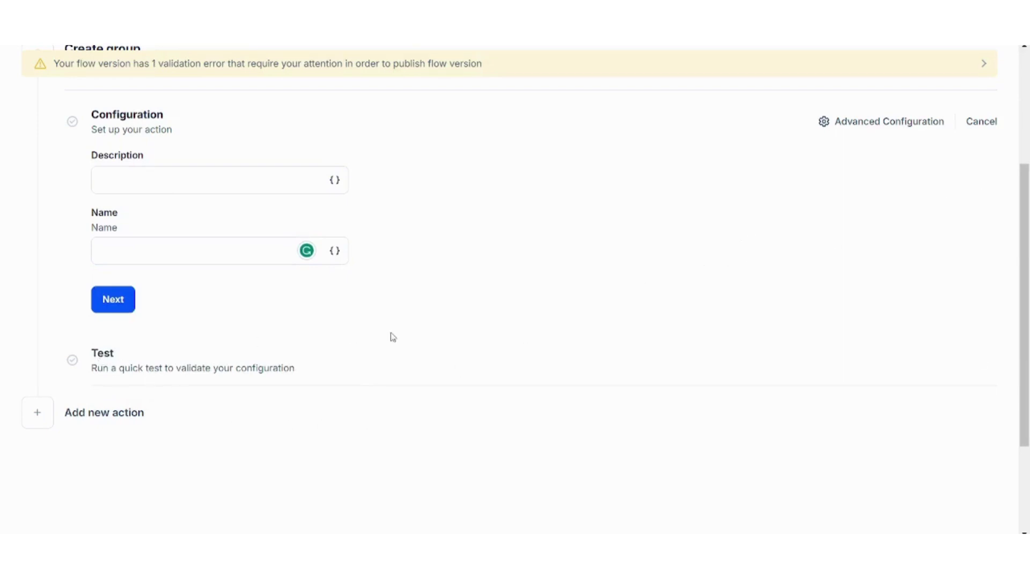
{"action": "scroll", "coordinate": [393, 337], "scroll_direction": "up", "scroll_amount": 3}
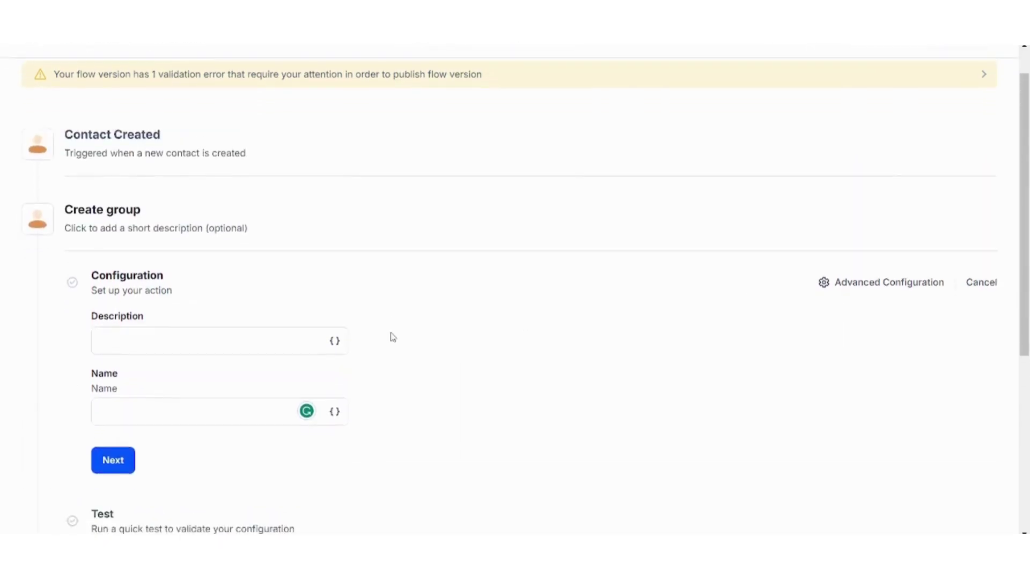
{"action": "scroll", "coordinate": [393, 337], "scroll_direction": "down", "scroll_amount": 5}
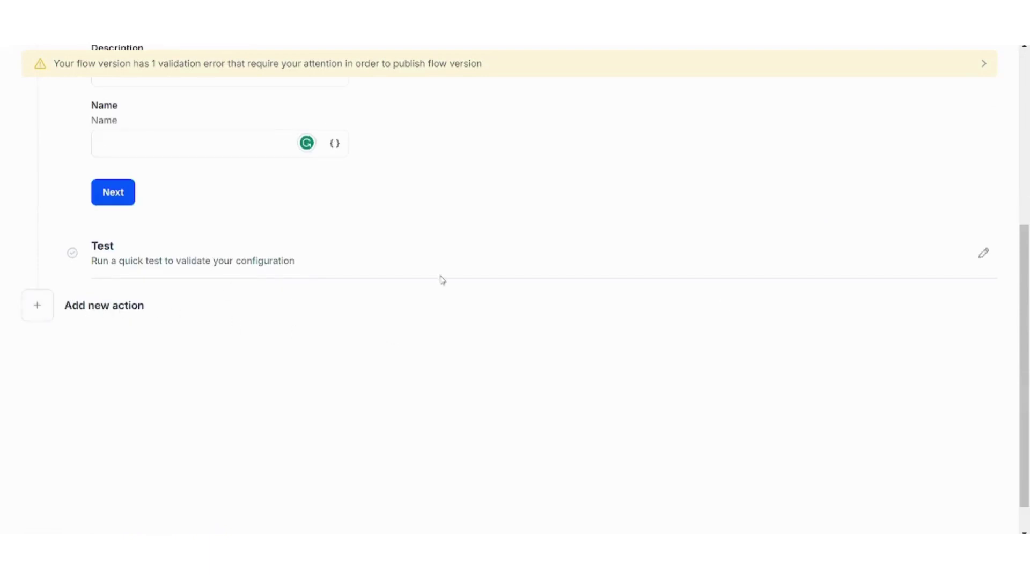
{"action": "left_click_drag", "start_coordinate": [1025, 364], "coordinate": [1024, 191]}
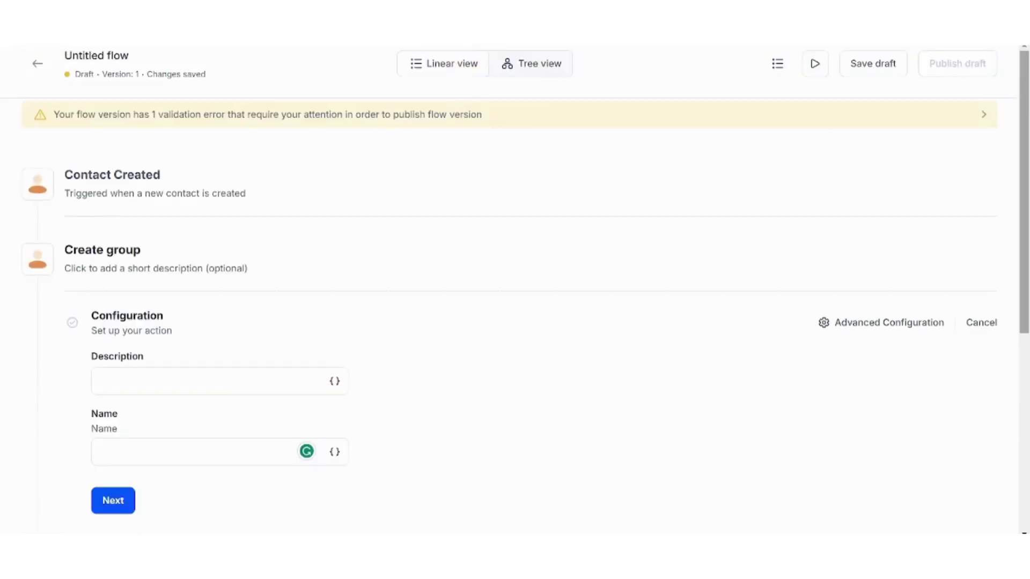
- Show the Contact Created → Create group flow in Tree view, close the step details, and return to the overview
{"action": "left_click", "coordinate": [549, 66]}
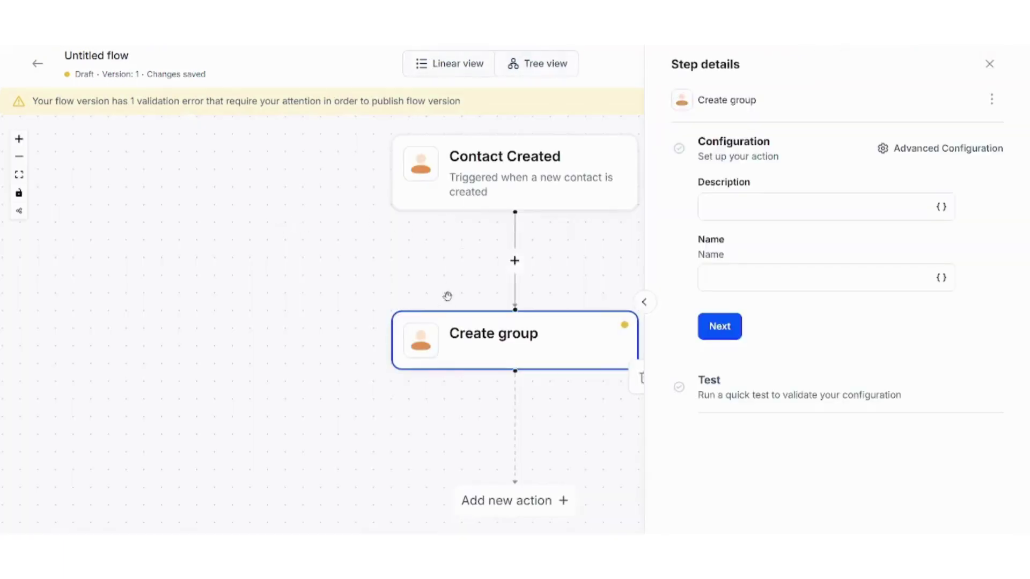
{"action": "left_click", "coordinate": [262, 308]}
{"action": "left_click_drag", "start_coordinate": [308, 273], "coordinate": [329, 268]}
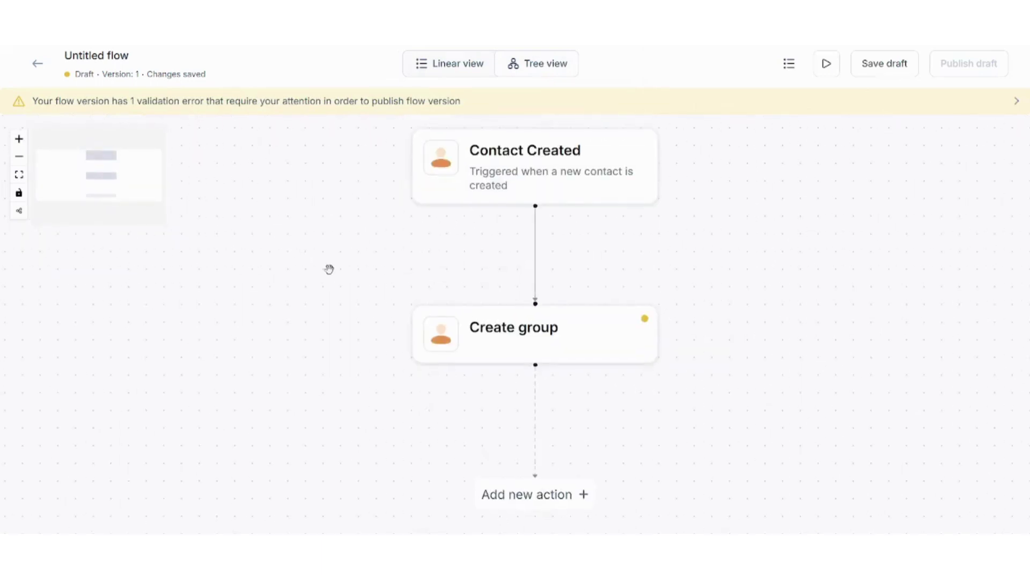
{"action": "left_click", "coordinate": [35, 67]}
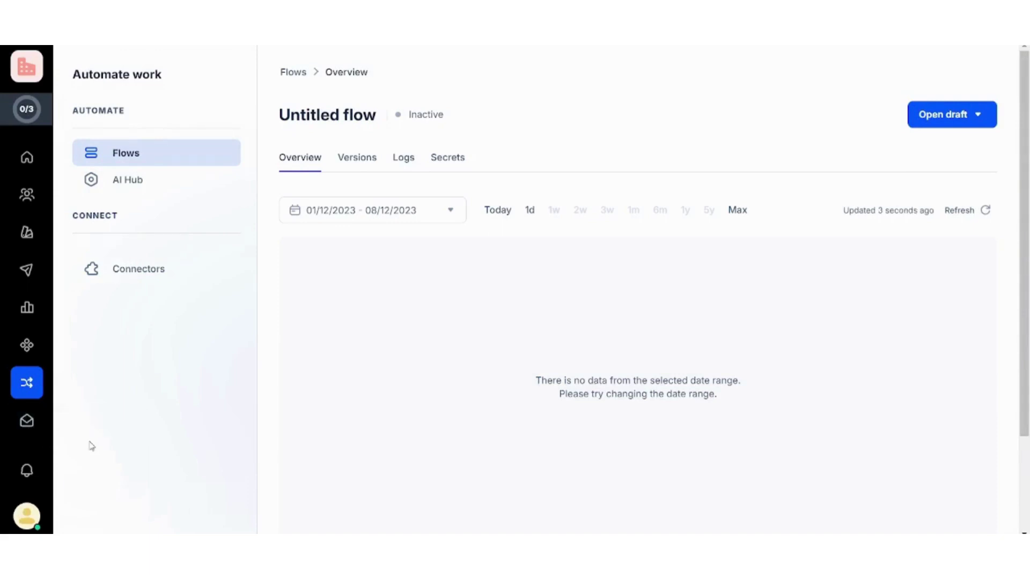
- Open the account menu from the avatar at the bottom of the left sidebar
{"action": "left_click", "coordinate": [26, 516]}
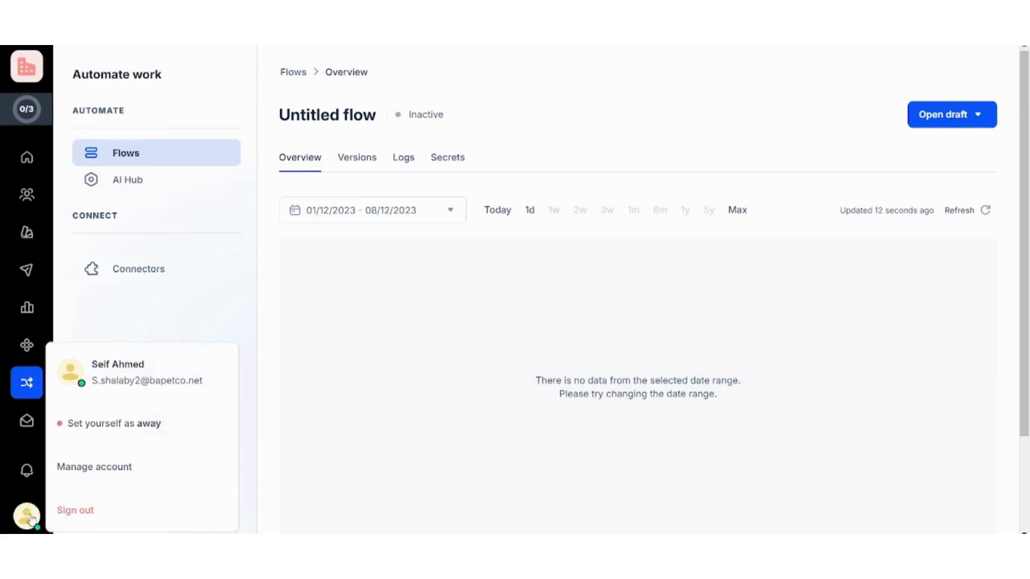